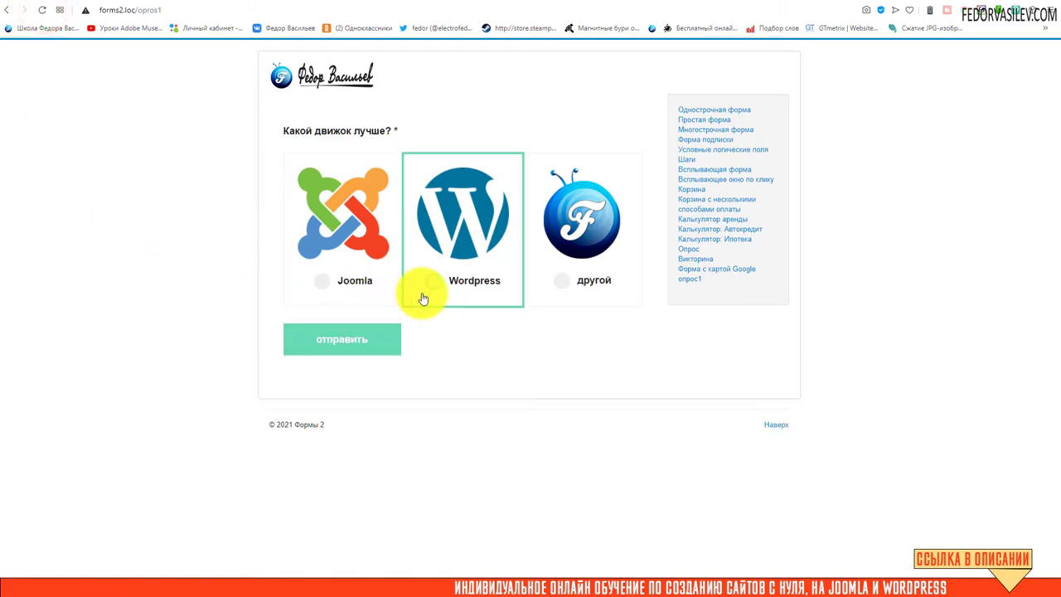
# - Submit a poll vote for Wordpress, and after reloading the page submit another vote for "другой"
pyautogui.click(432, 285)
pyautogui.click(365, 347)
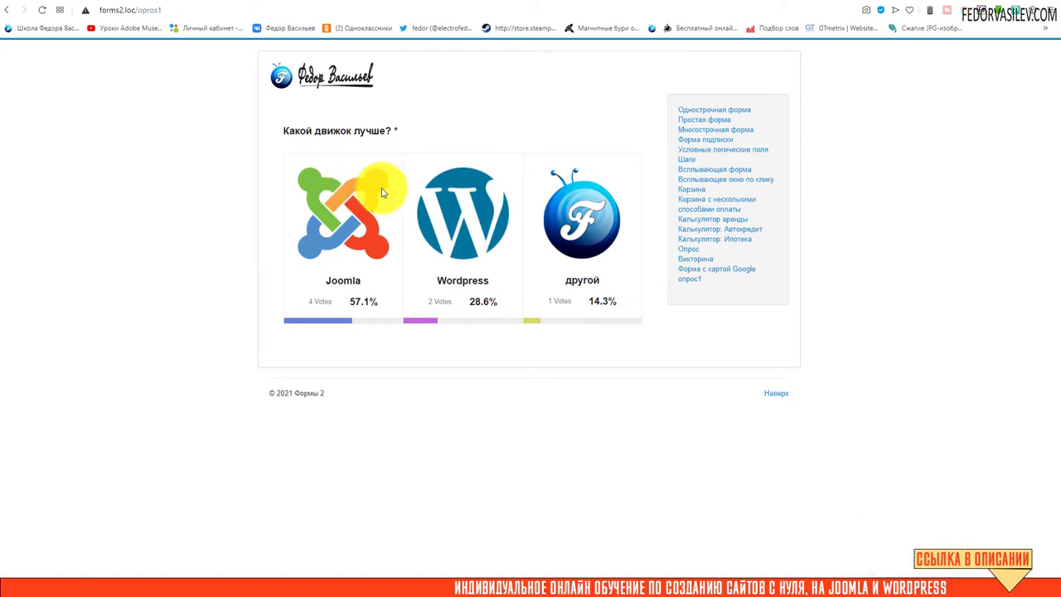
pyautogui.click(42, 11)
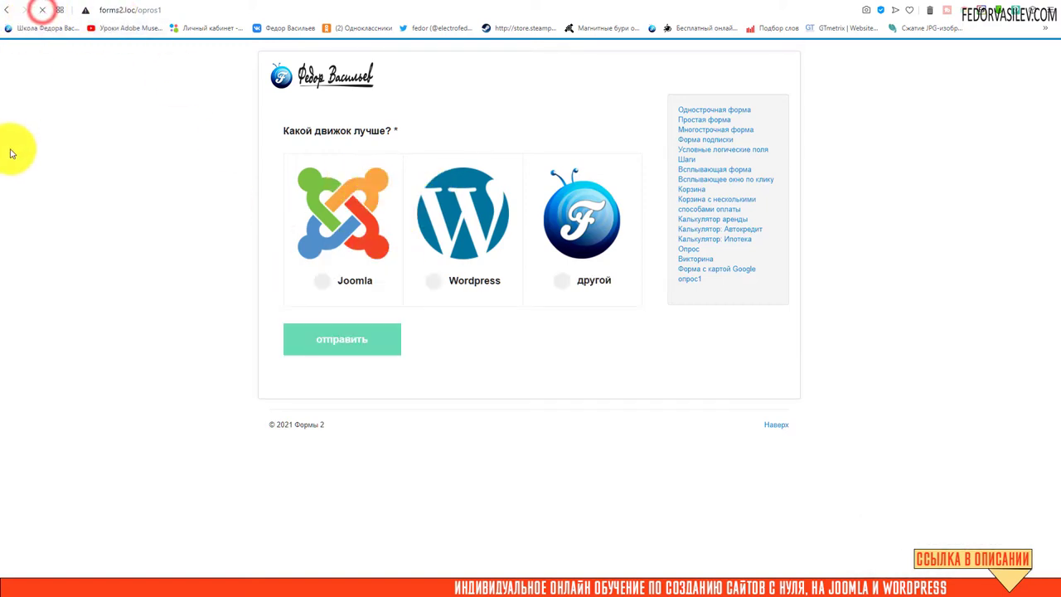
pyautogui.click(560, 277)
pyautogui.click(359, 342)
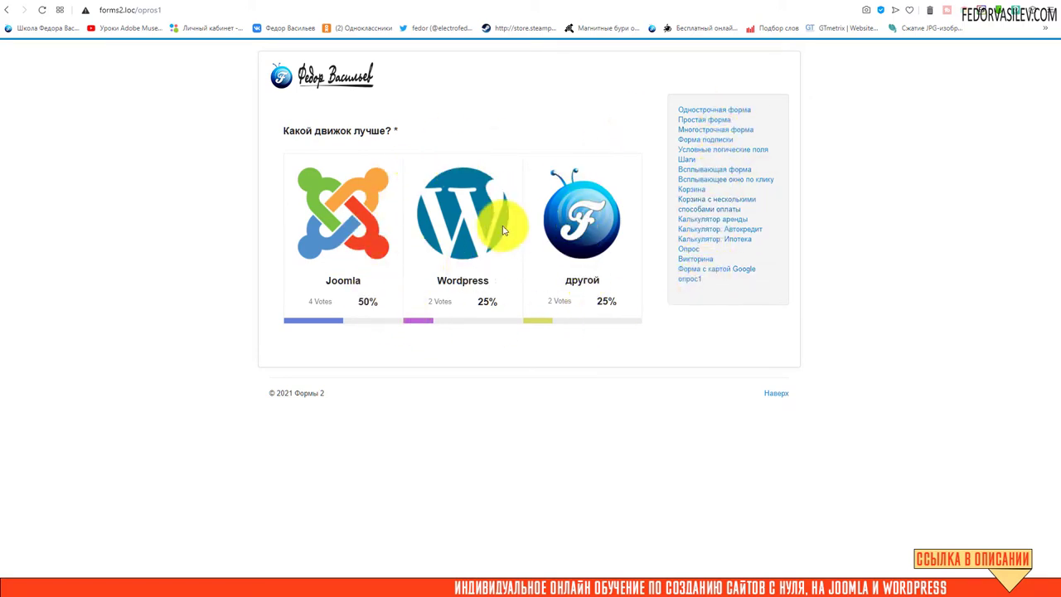
# - Switch to the Joomla administration and open the Forms component's list of forms
pyautogui.click(902, 3)
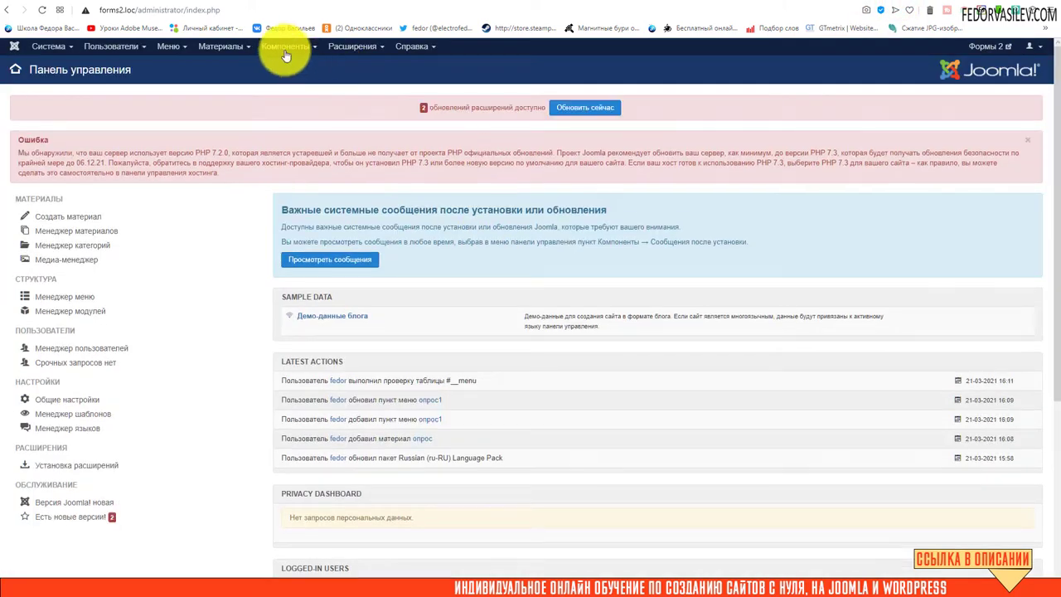
pyautogui.click(282, 47)
pyautogui.click(281, 81)
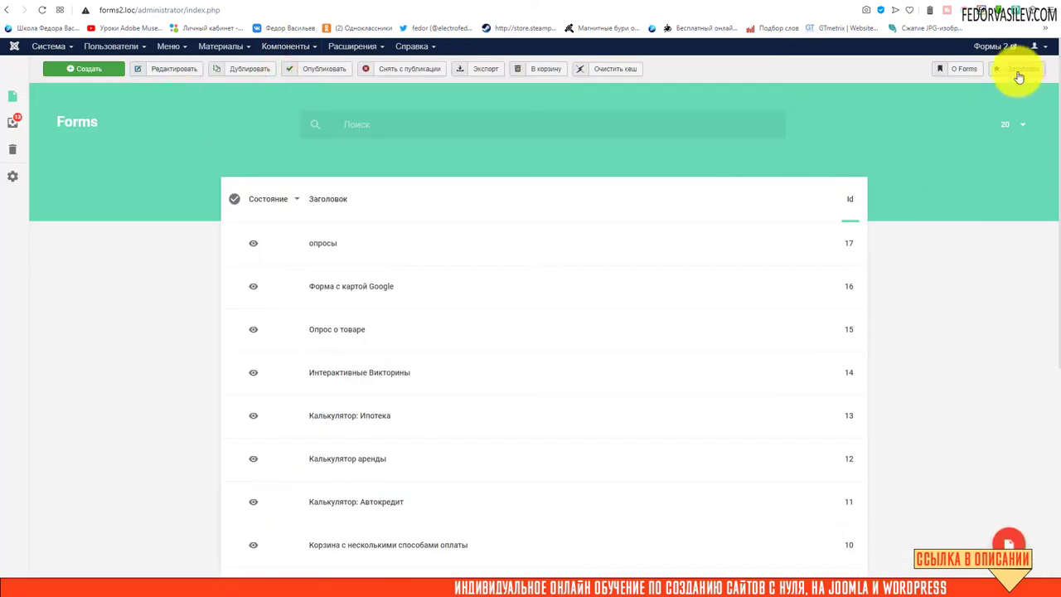
# - Check the installed version and licence status of the Forms component, and close the information box
pyautogui.click(962, 69)
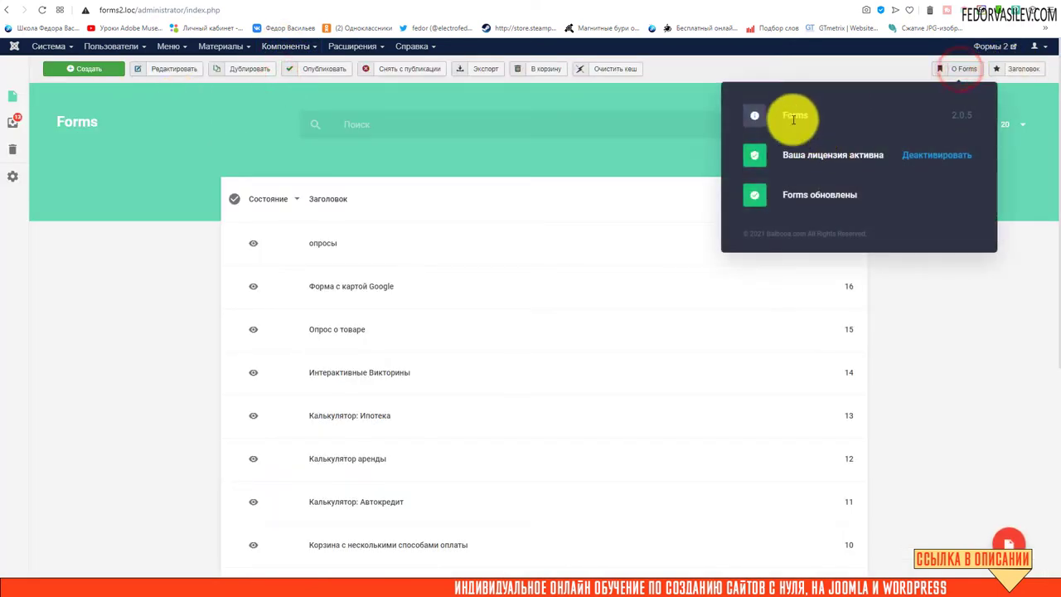
pyautogui.click(953, 114)
pyautogui.moveTo(970, 117); pyautogui.dragTo(930, 116)
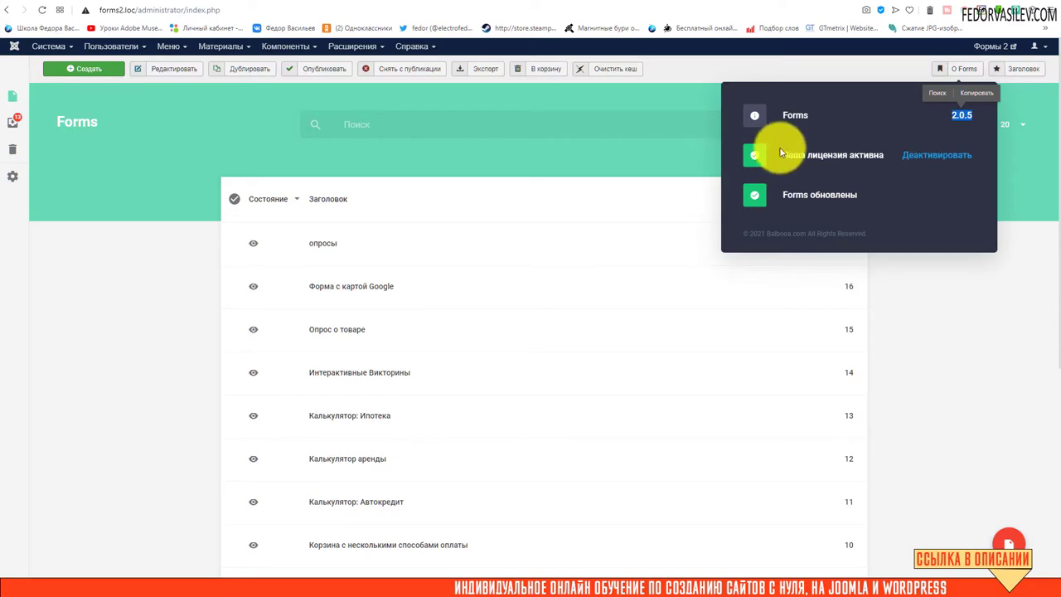
pyautogui.click(638, 155)
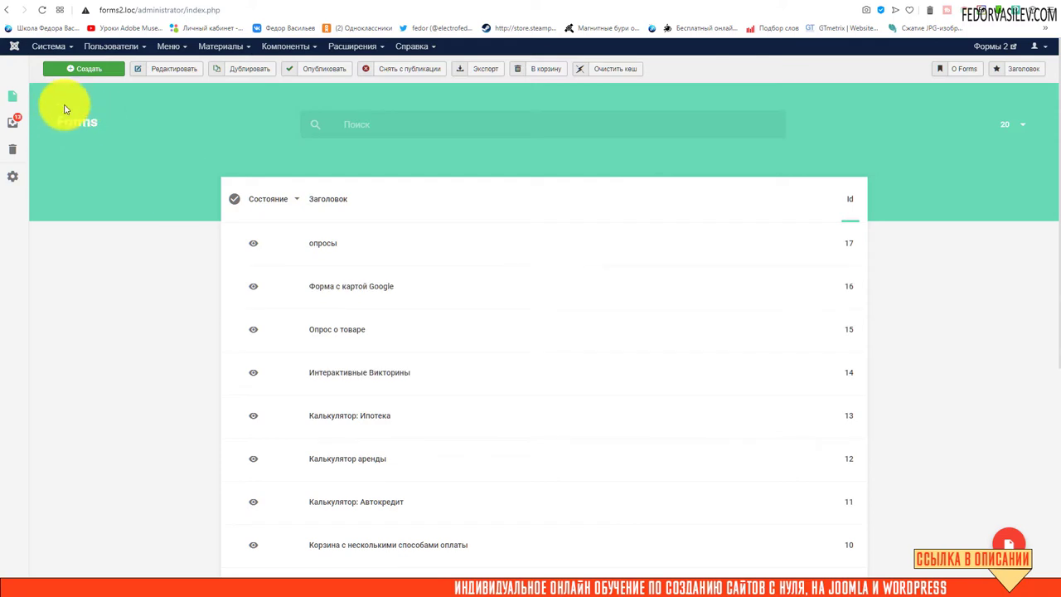
# - Create a new form named "опросы2" and open it in the form builder
pyautogui.click(79, 69)
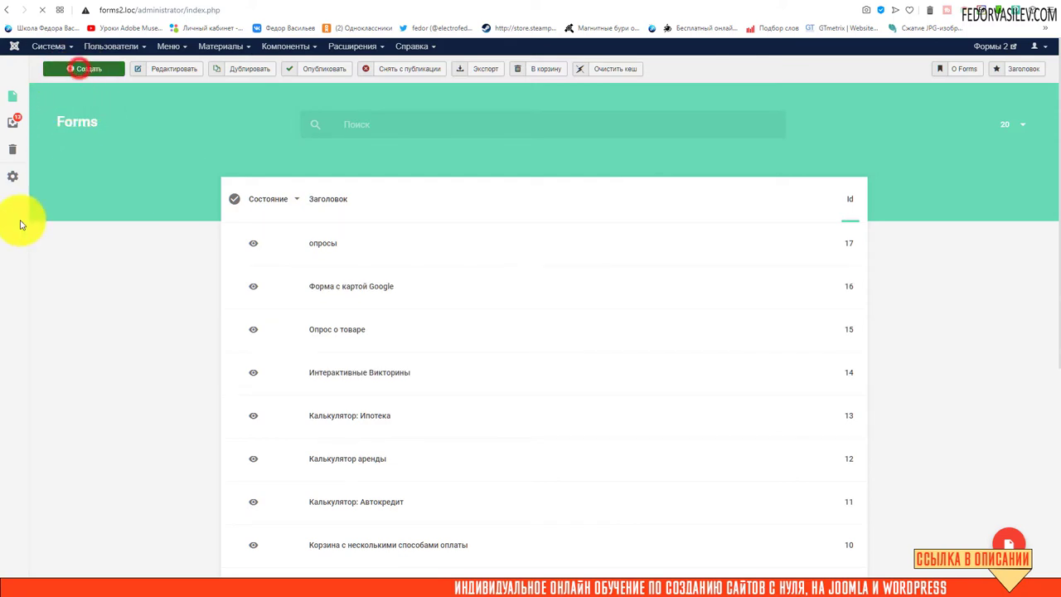
pyautogui.click(463, 295)
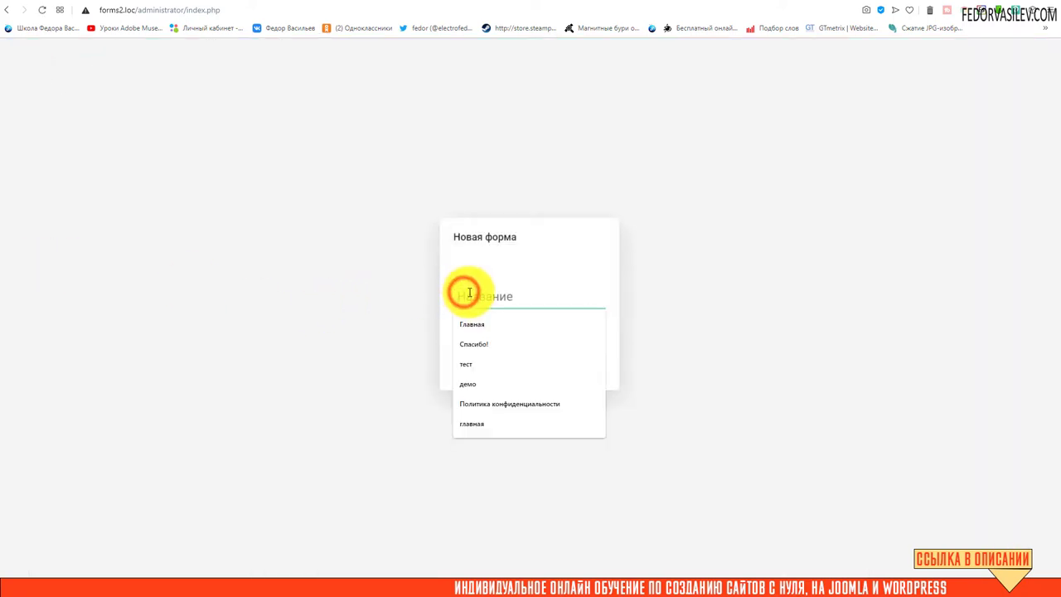
pyautogui.write('опросы2')
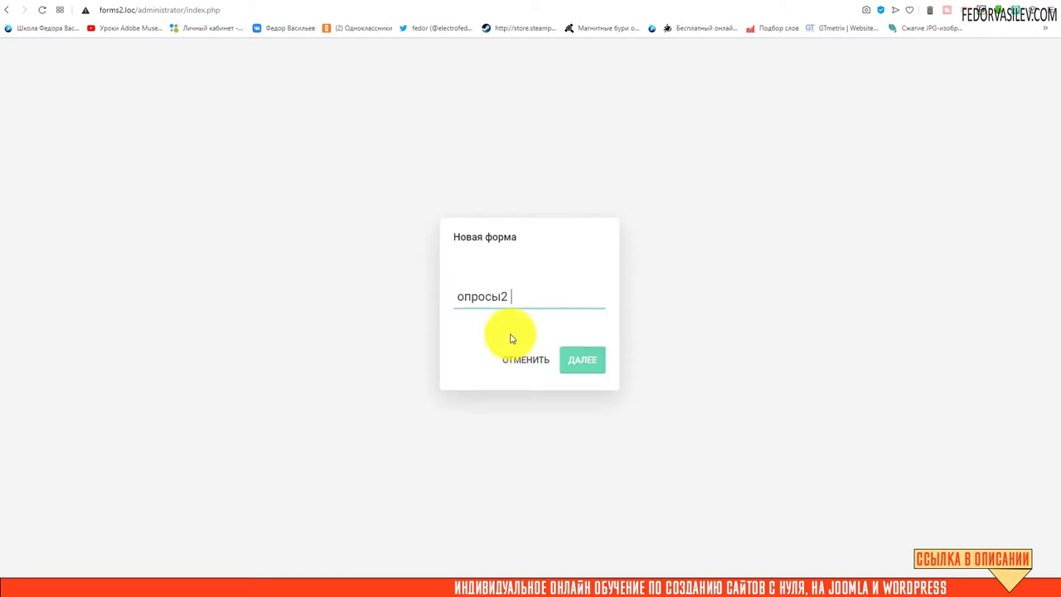
pyautogui.click(583, 360)
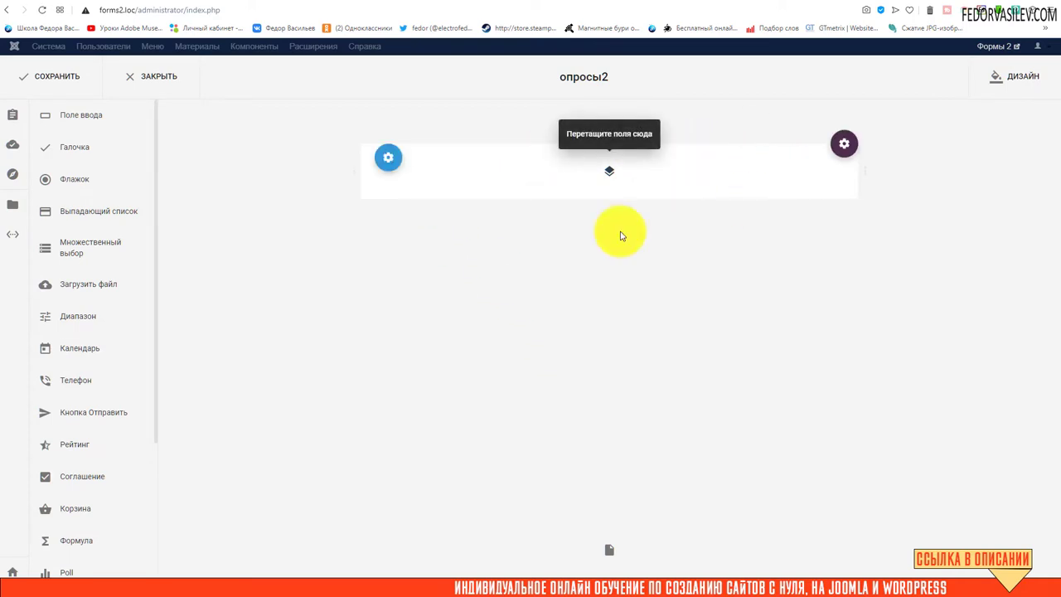
# - Add a Poll field to the empty form and close its settings with the default options
pyautogui.scroll(-2, 93, 186)
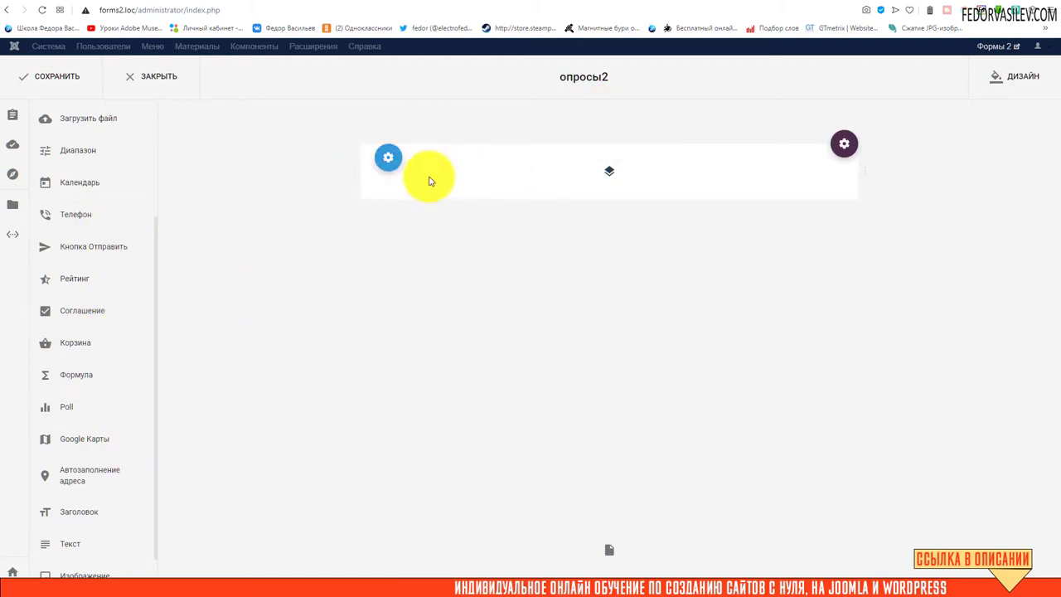
pyautogui.scroll(-1, 121, 423)
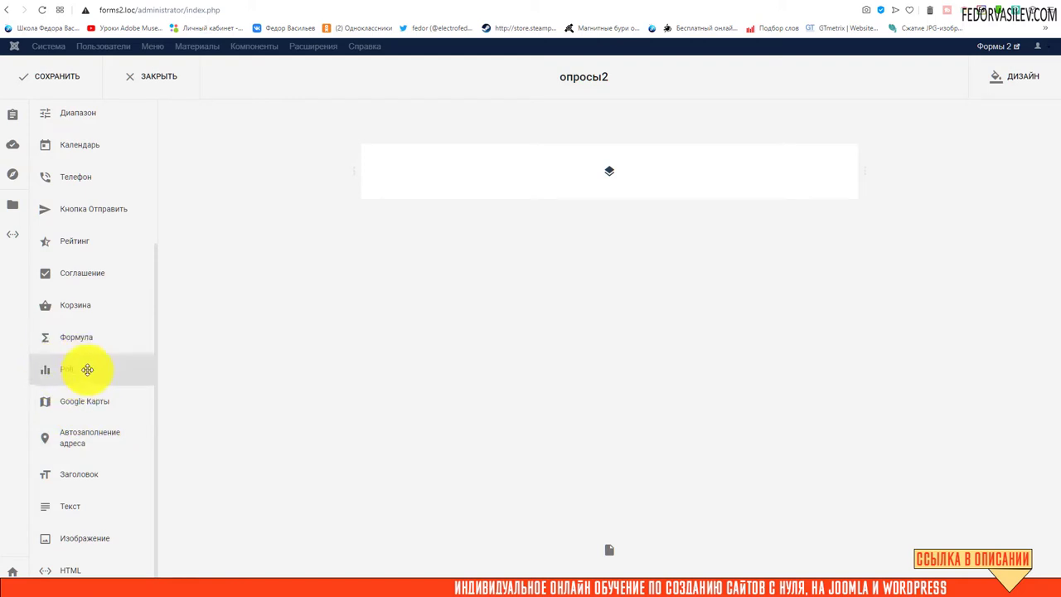
pyautogui.moveTo(46, 372); pyautogui.dragTo(565, 174)
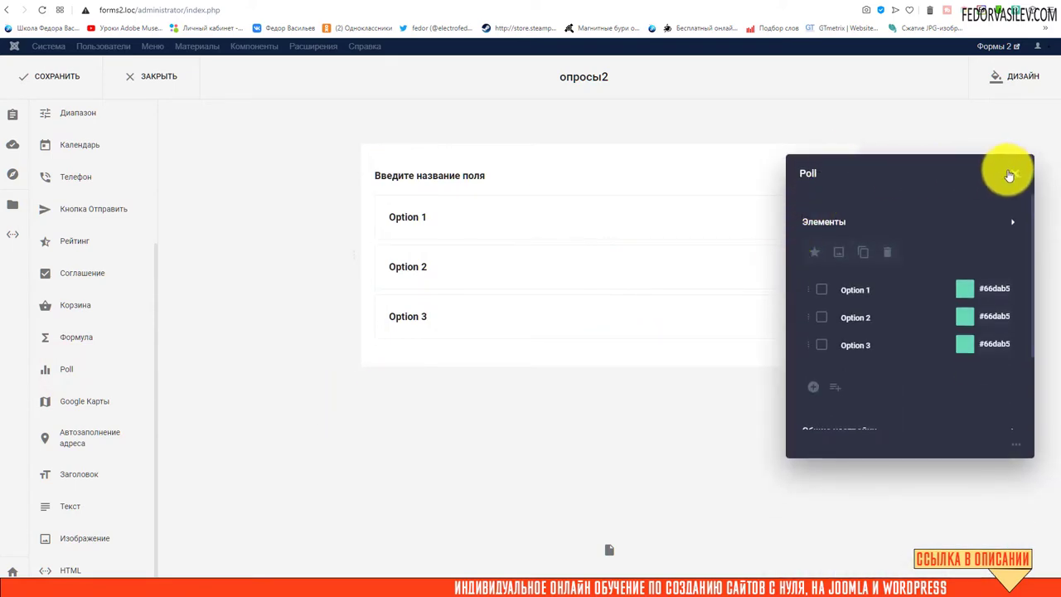
pyautogui.click(1011, 176)
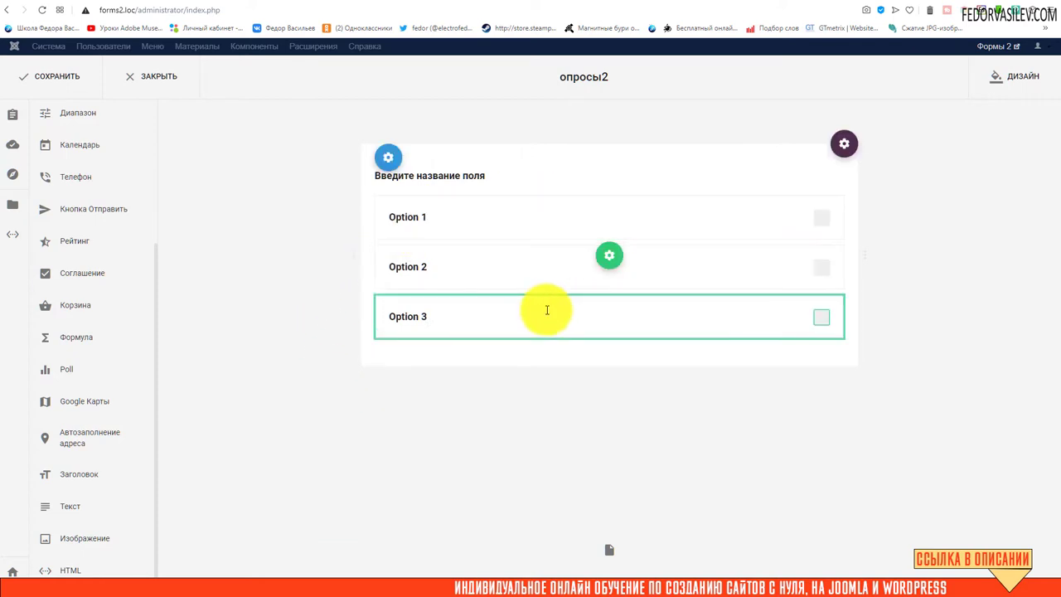
# - Add a submit button labelled "отправить" below the poll, and save and close the form
pyautogui.scroll(2, 102, 308)
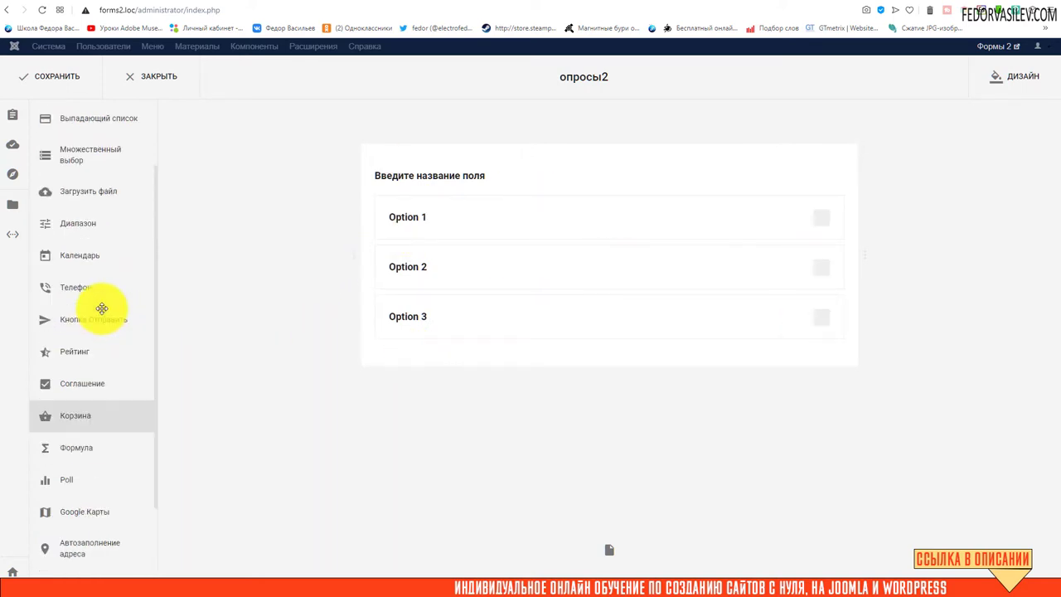
pyautogui.moveTo(80, 376); pyautogui.dragTo(358, 386)
pyautogui.click(384, 373)
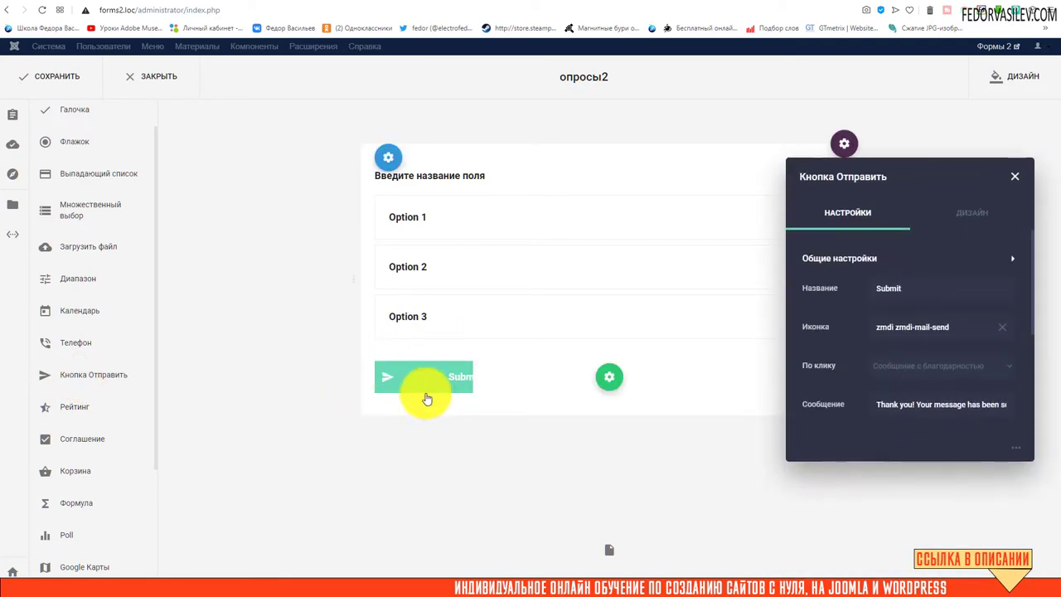
pyautogui.doubleClick(931, 283)
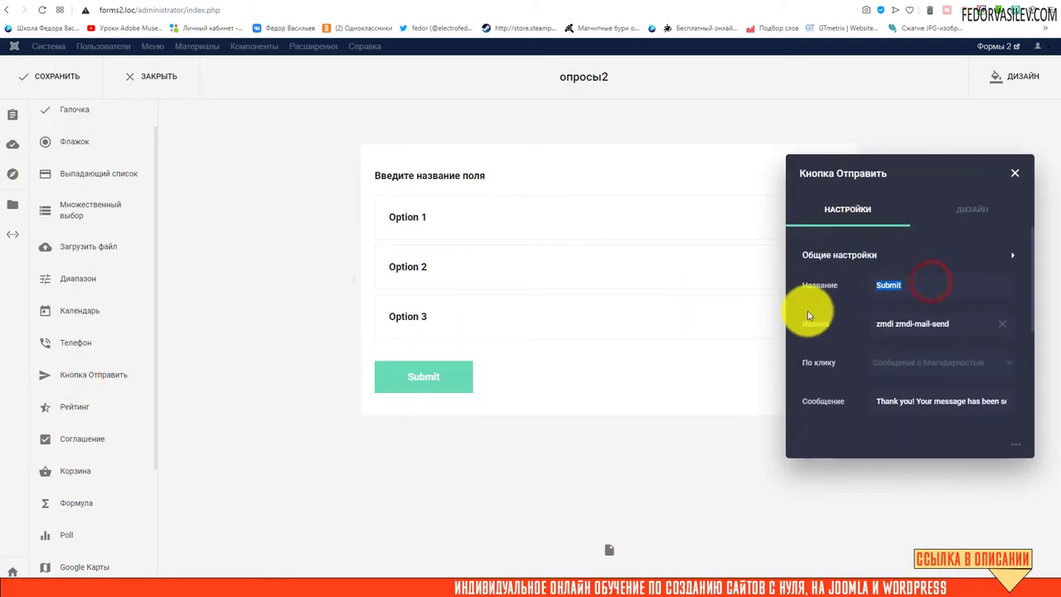
pyautogui.write('отправить')
pyautogui.click(47, 72)
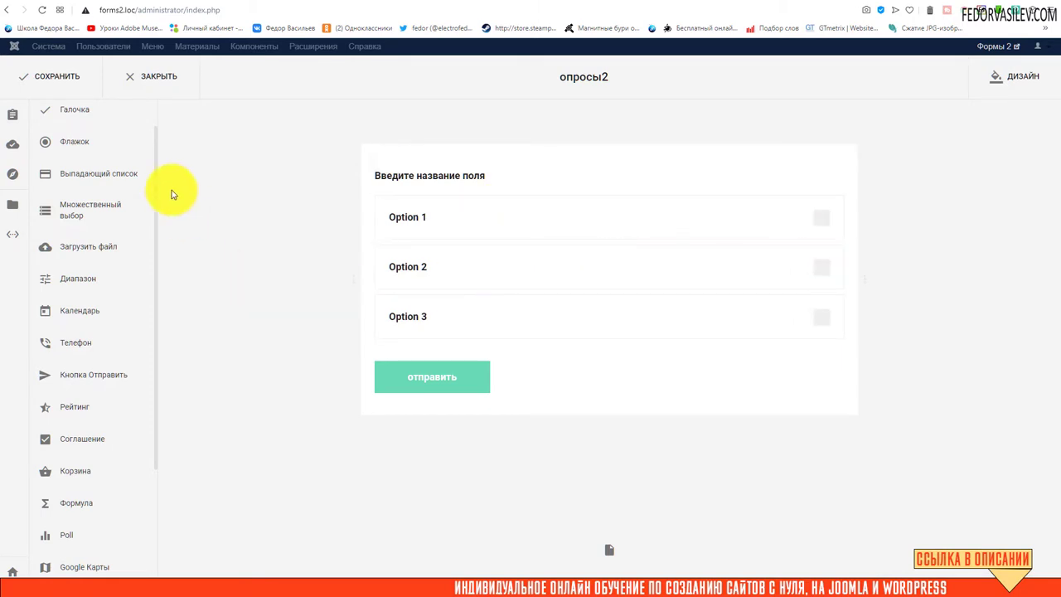
pyautogui.click(155, 77)
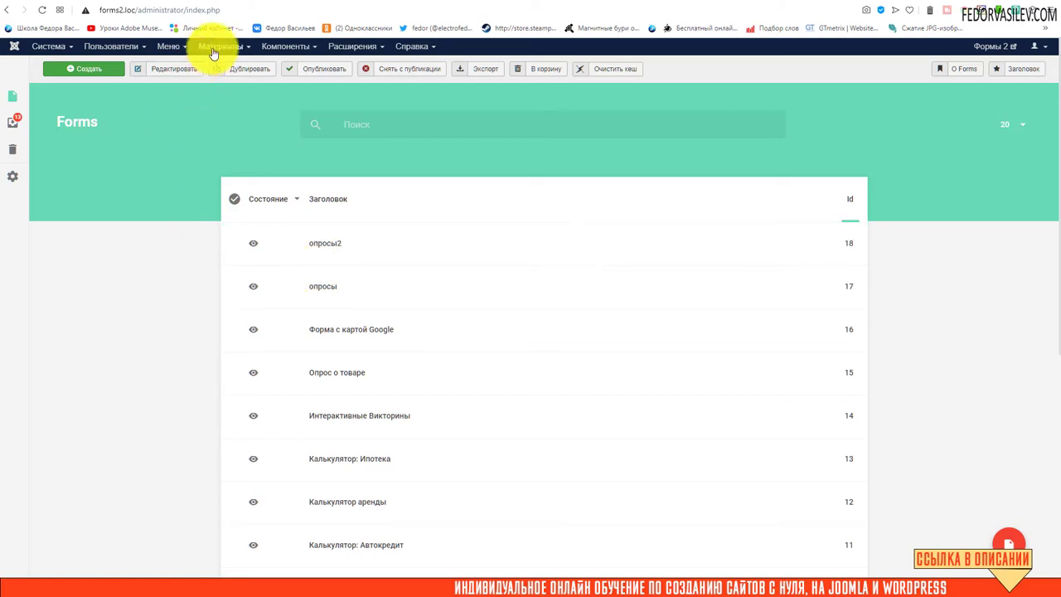
# - Create an article titled "опросы2" with the "опросы2" form inserted in its body, and save and close it
pyautogui.click(213, 49)
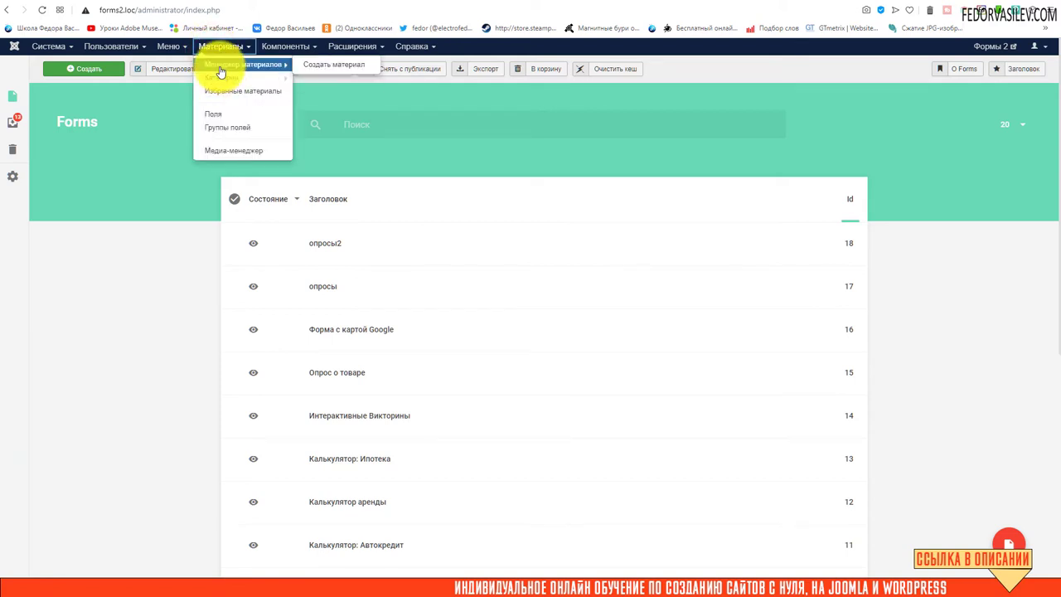
pyautogui.click(221, 64)
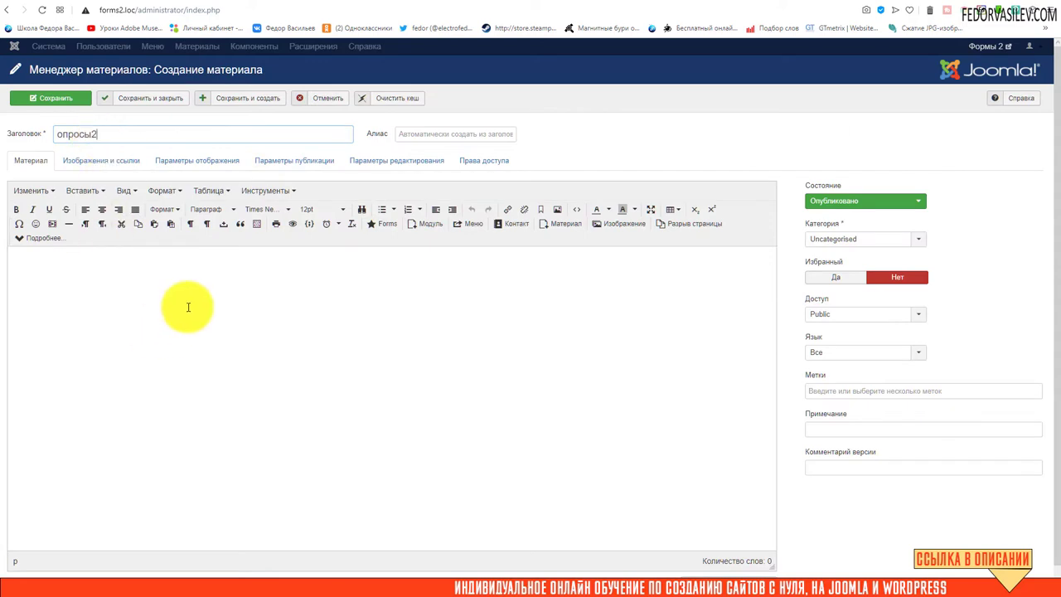
pyautogui.click(386, 231)
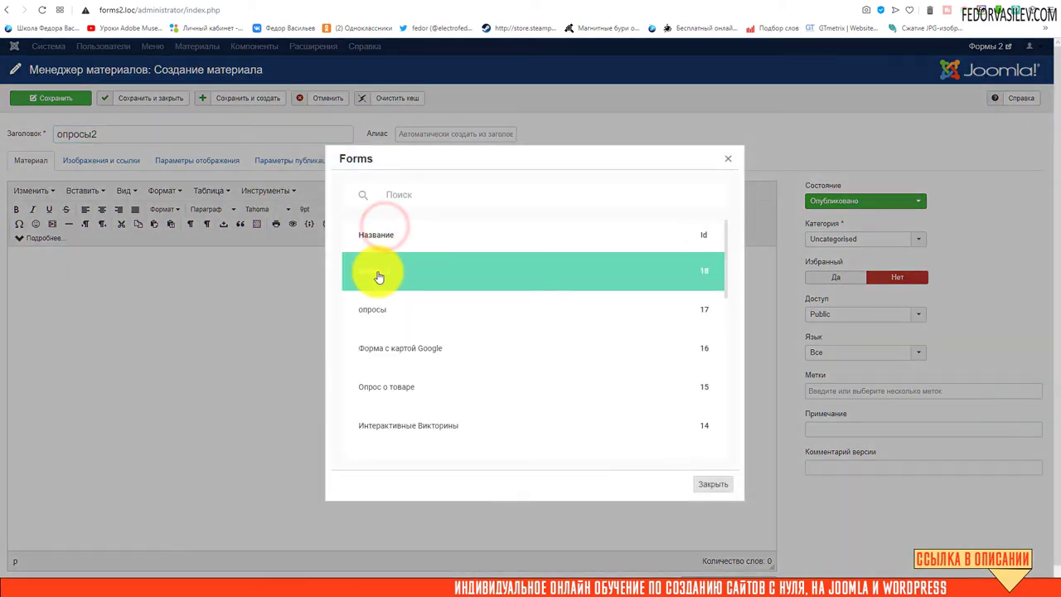
pyautogui.scroll(-5, 374, 277)
pyautogui.scroll(-4, 389, 364)
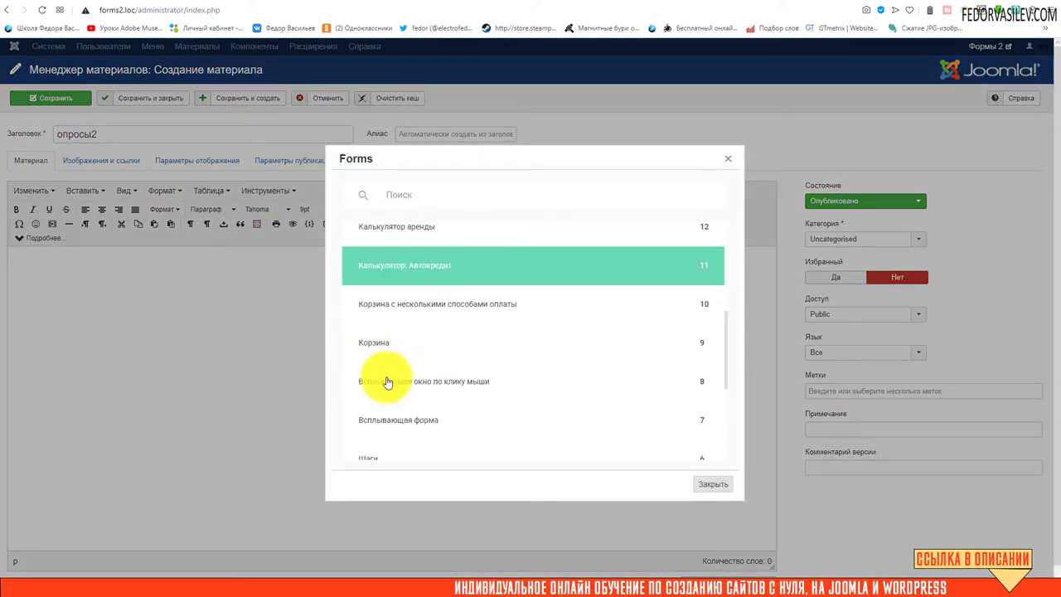
pyautogui.scroll(-2, 397, 365)
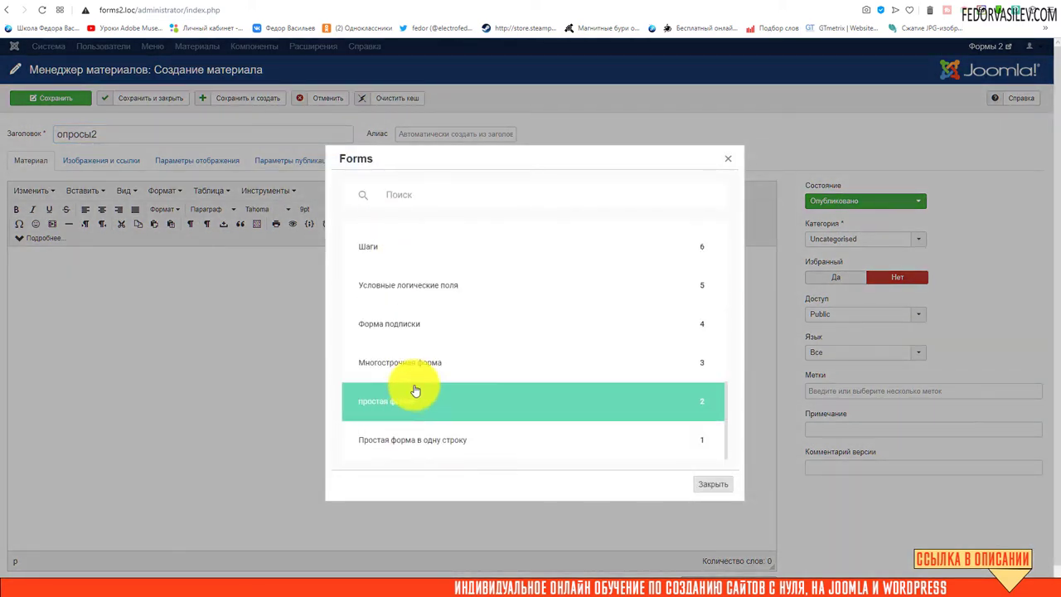
pyautogui.scroll(8, 410, 385)
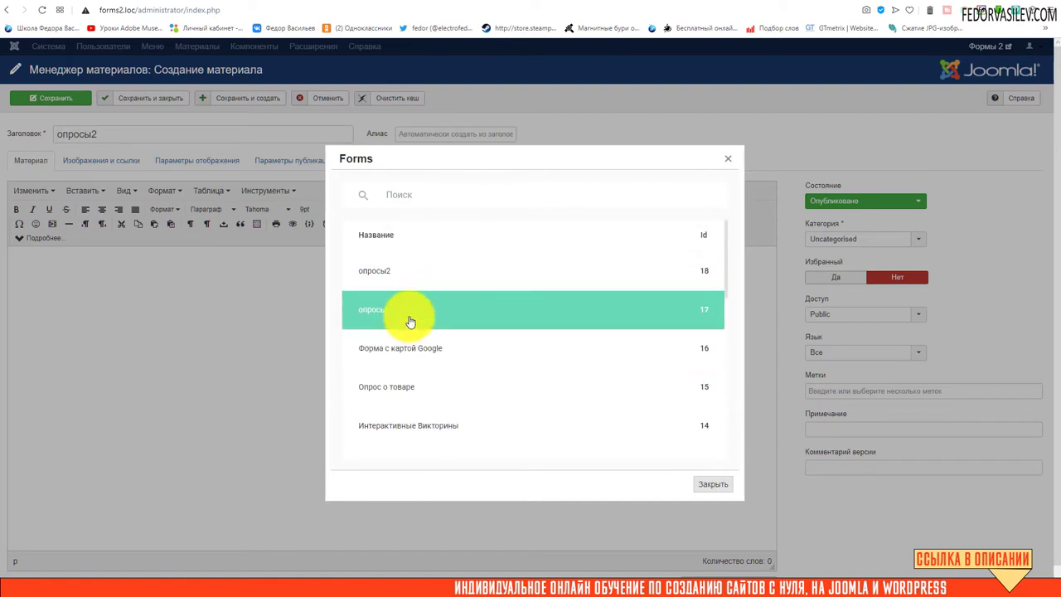
pyautogui.click(378, 276)
pyautogui.tripleClick(72, 260)
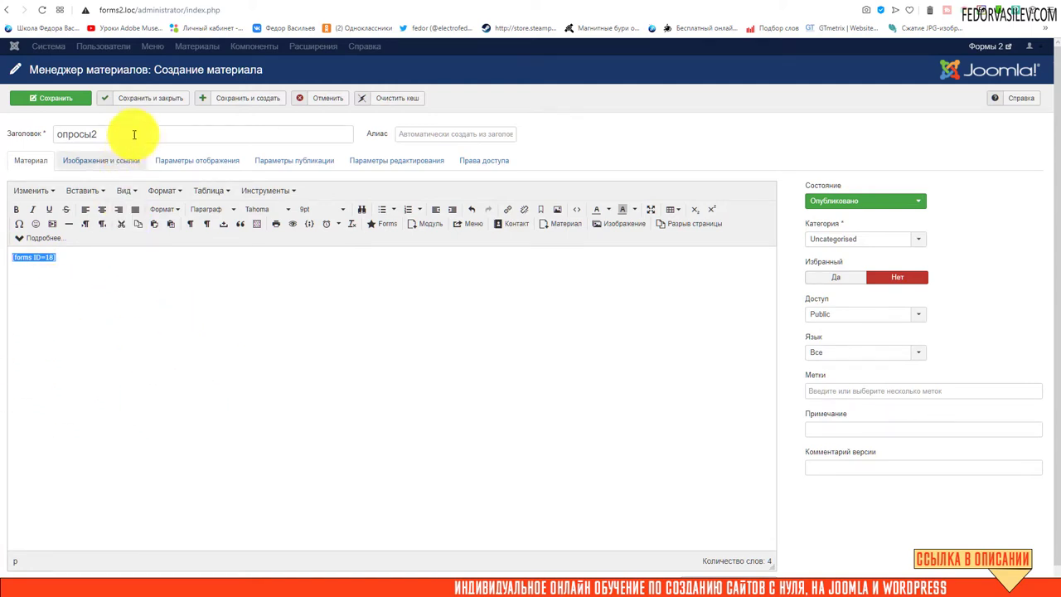
pyautogui.click(145, 100)
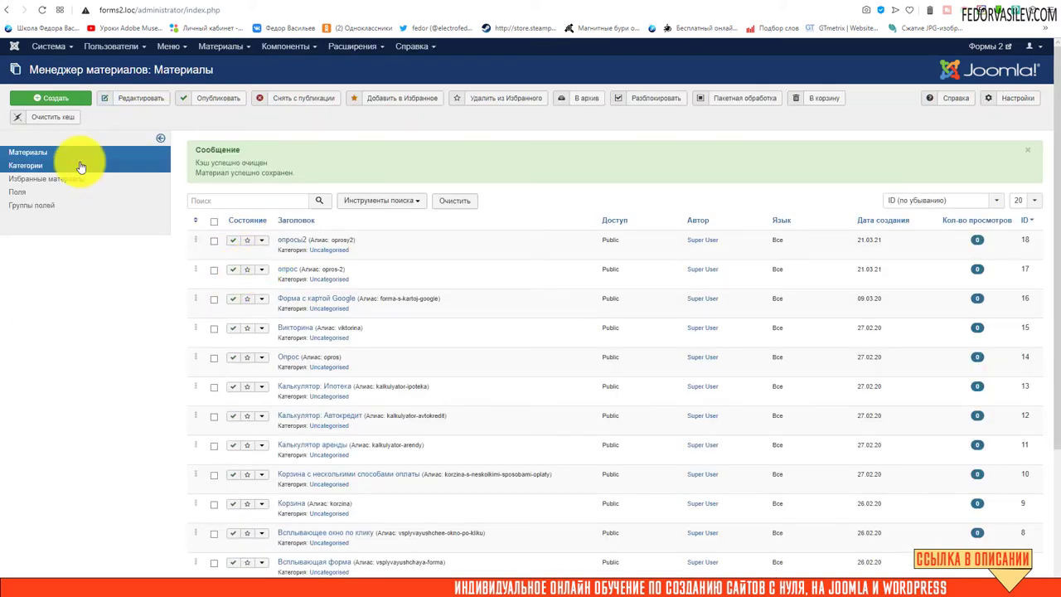
# - Start a new Main Menu item titled "опросы-2" and set its type to a single article (Материал)
pyautogui.click(168, 46)
pyautogui.click(170, 119)
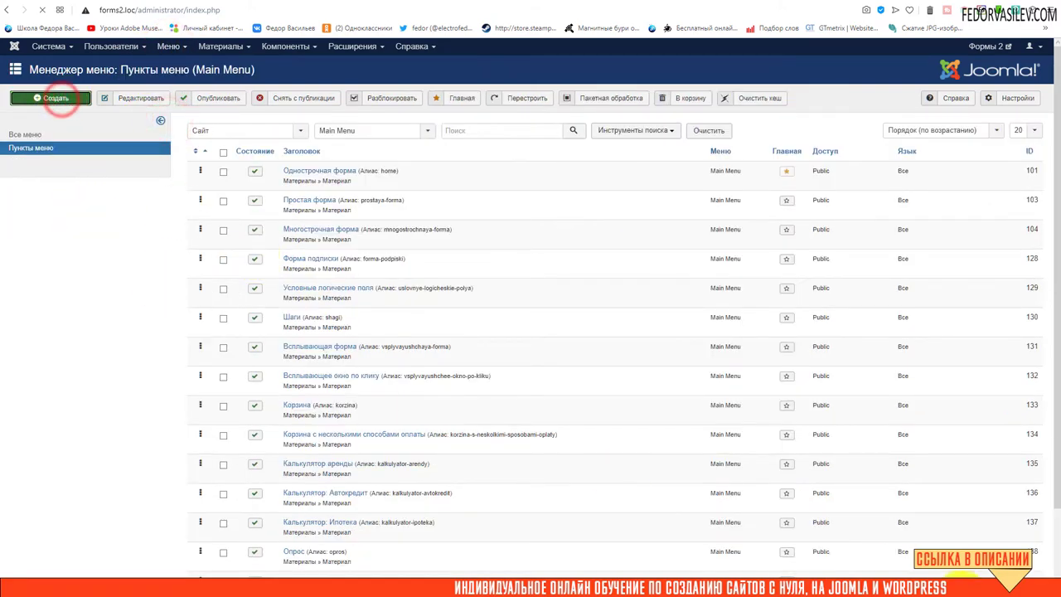
pyautogui.click(49, 98)
pyautogui.click(217, 190)
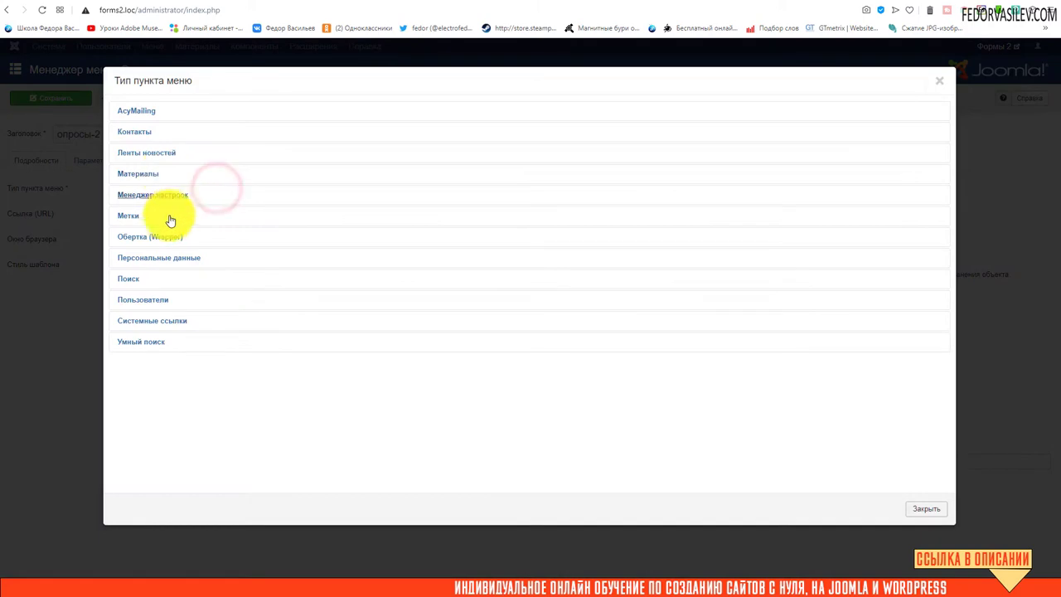
pyautogui.click(142, 173)
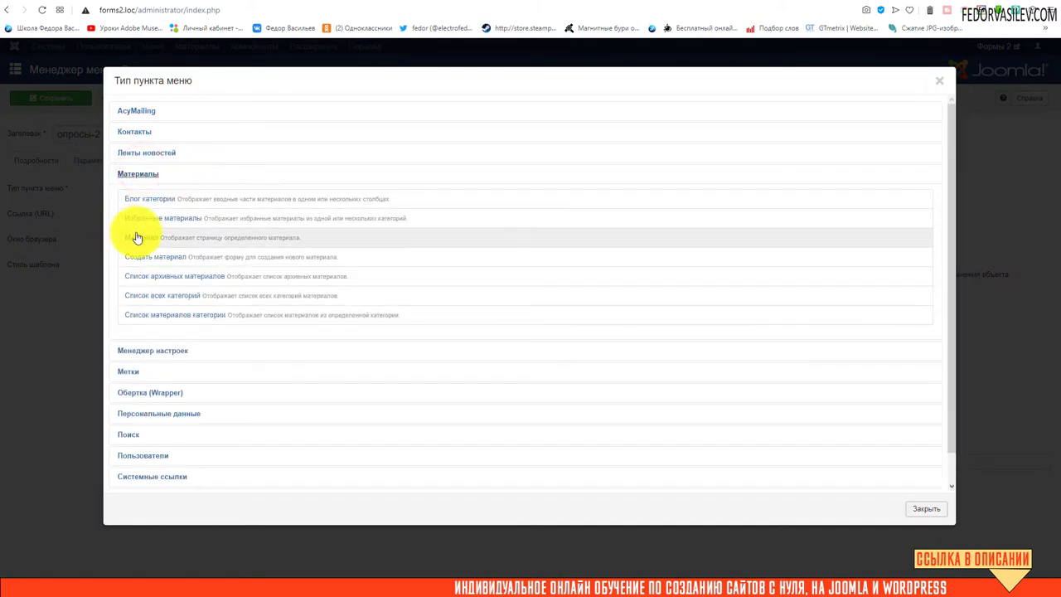
pyautogui.click(138, 238)
# - Link the menu item to the article "опросы2", and save and close it
pyautogui.click(214, 212)
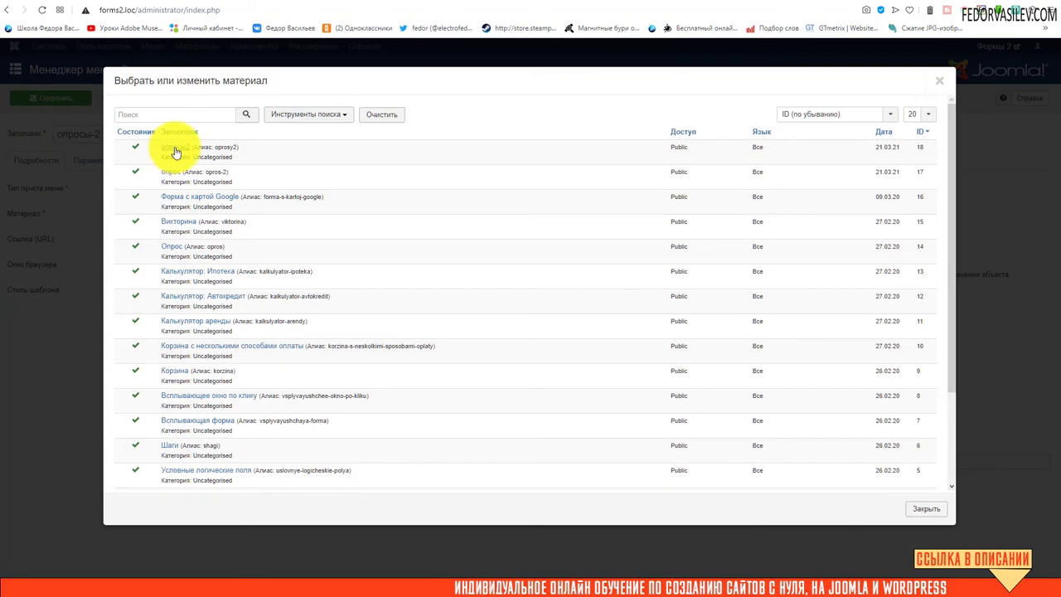
pyautogui.click(174, 148)
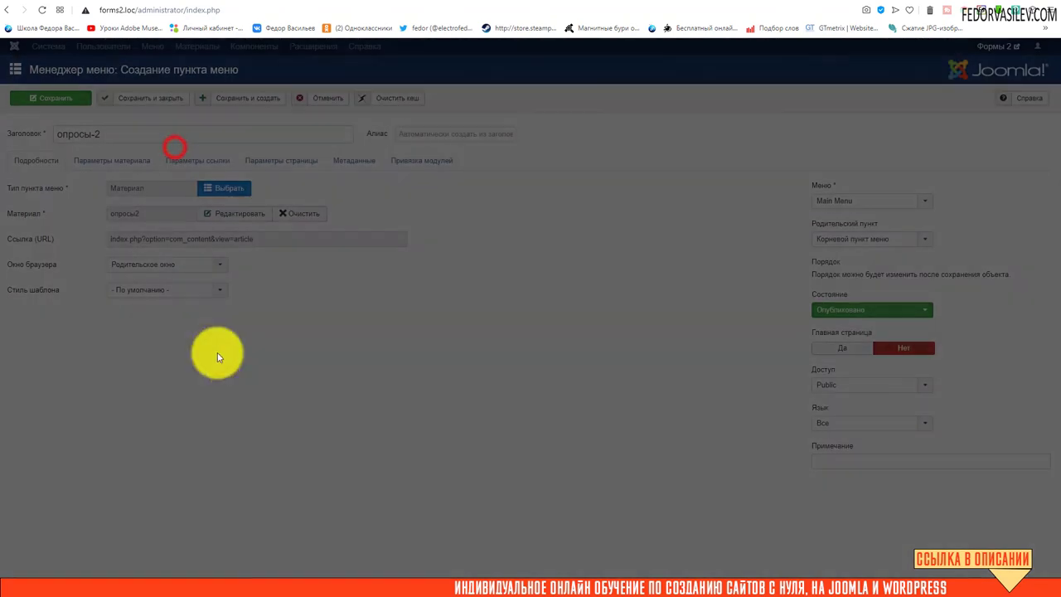
pyautogui.click(150, 98)
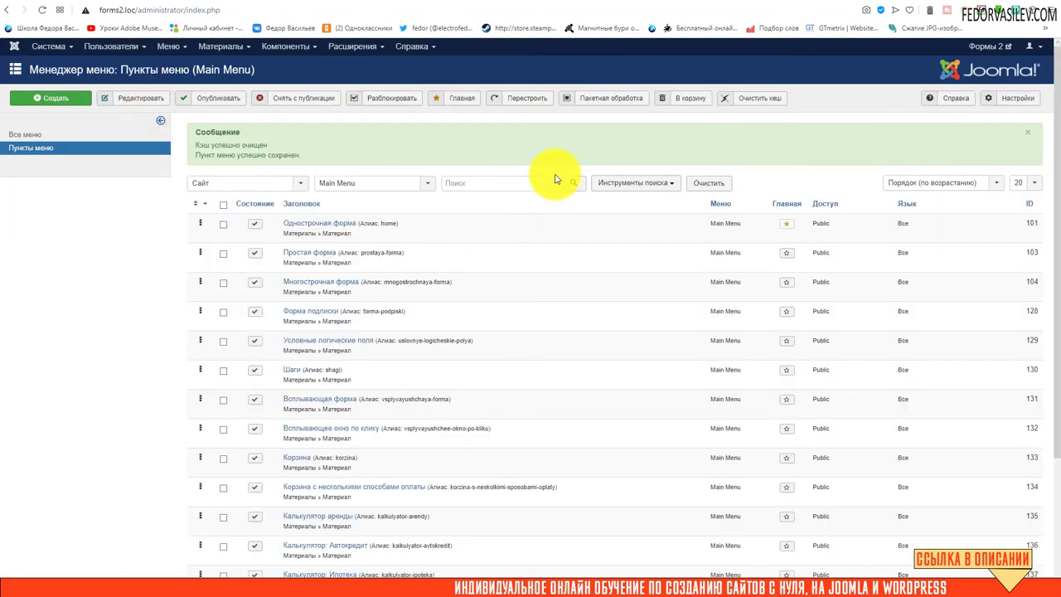
# - Open the "опросы-2" page on the refreshed site and submit a vote for Option 1, Option 2 and Option 3
pyautogui.click(928, 4)
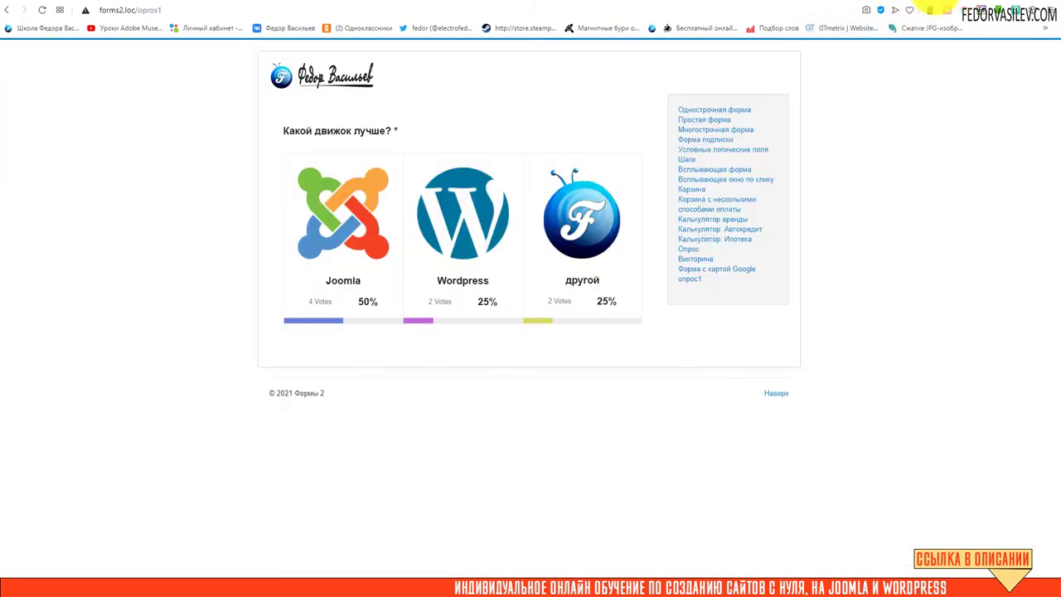
pyautogui.click(42, 10)
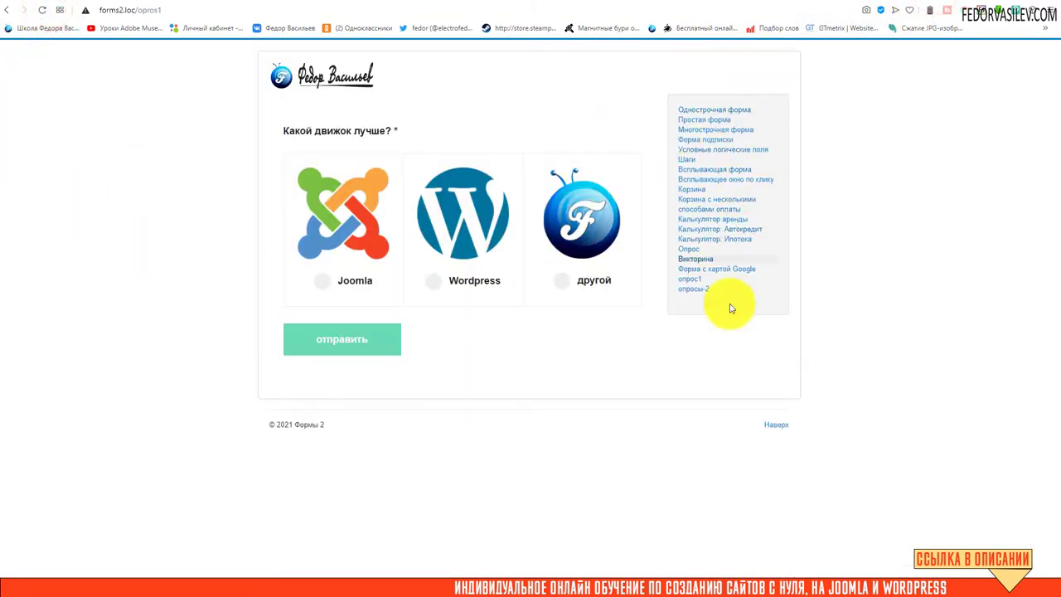
pyautogui.click(690, 289)
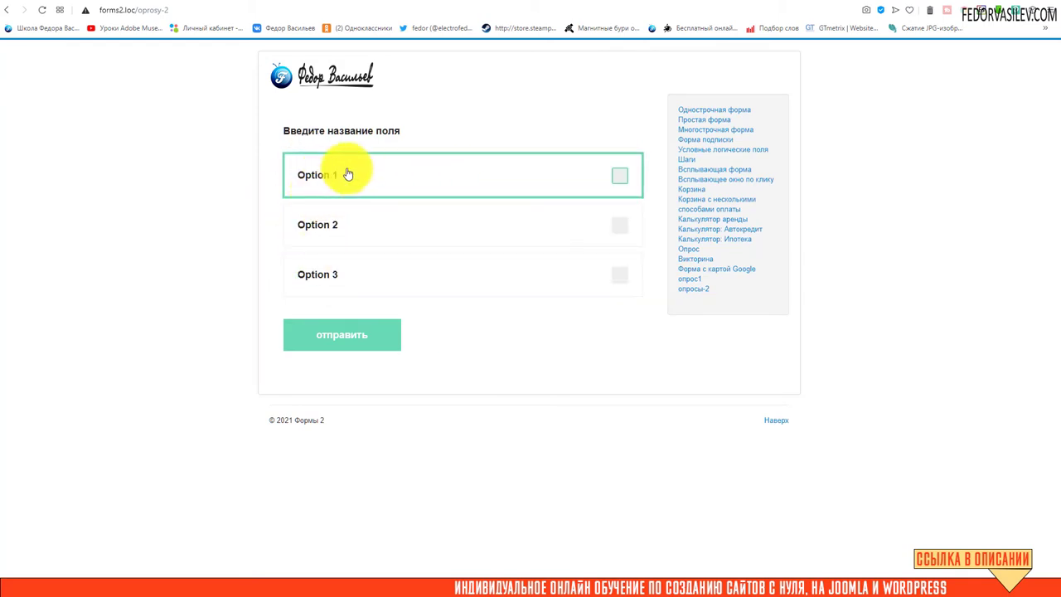
pyautogui.click(460, 174)
pyautogui.click(585, 225)
pyautogui.click(589, 288)
pyautogui.click(370, 331)
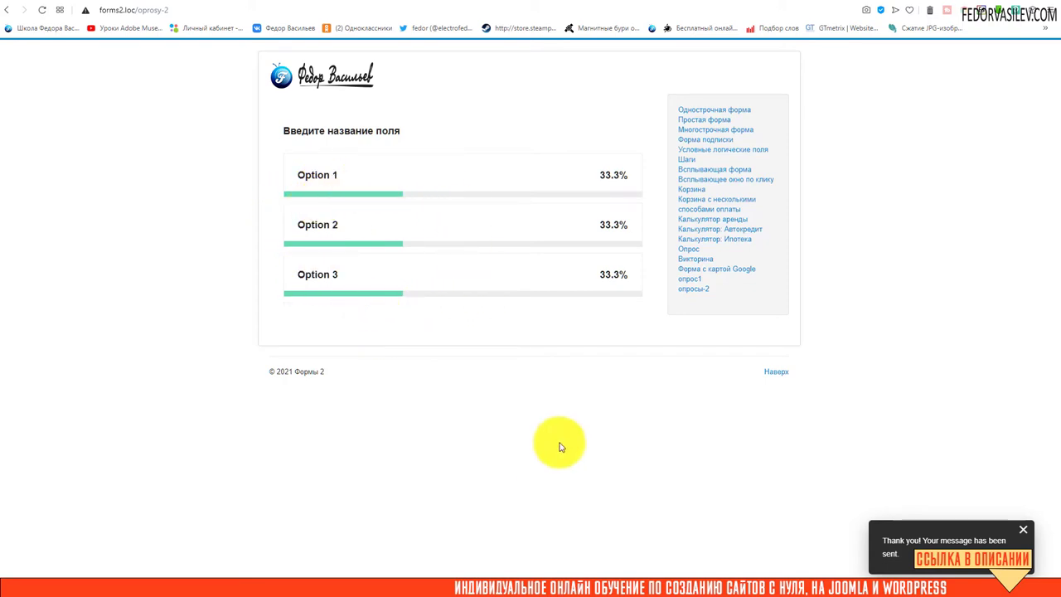
# - Inspect how the poll results page adapts to narrower widths and to a rotated mobile screen using the browser's developer tools
pyautogui.rightClick(552, 370)
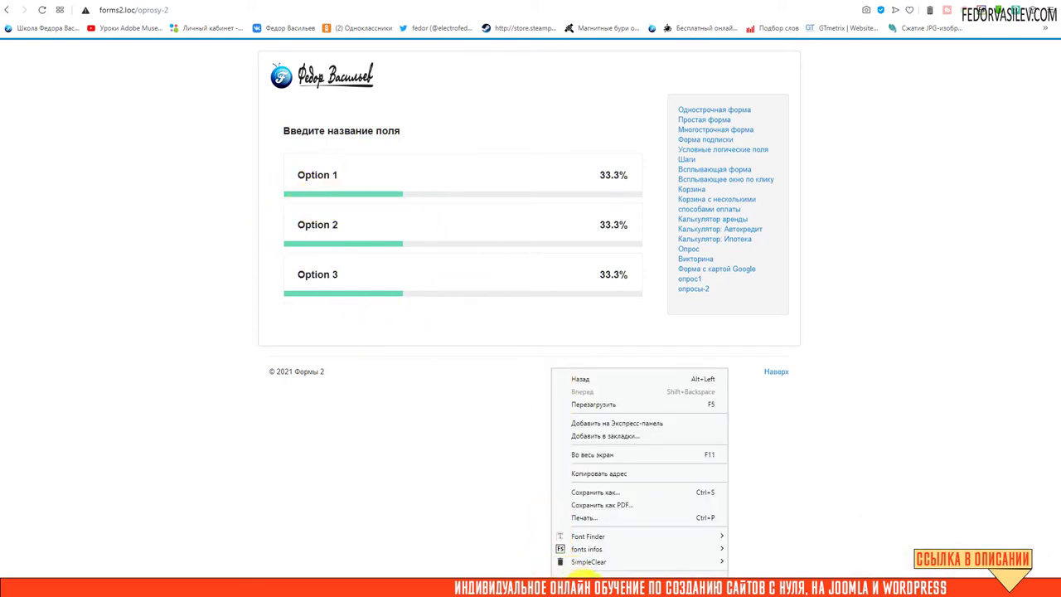
pyautogui.click(582, 573)
pyautogui.click(310, 47)
pyautogui.click(310, 48)
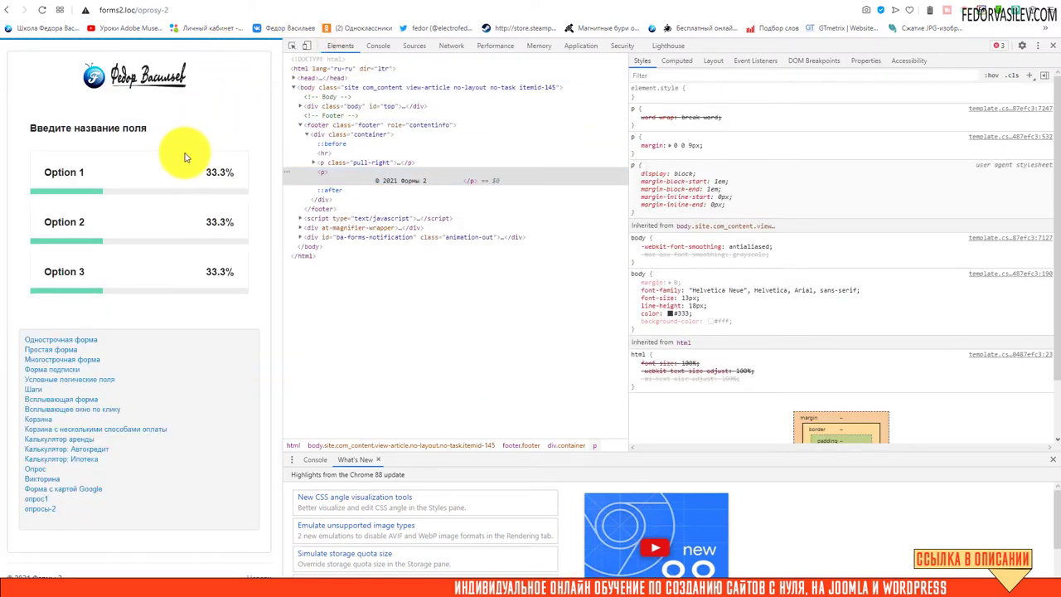
pyautogui.moveTo(282, 141); pyautogui.dragTo(605, 161)
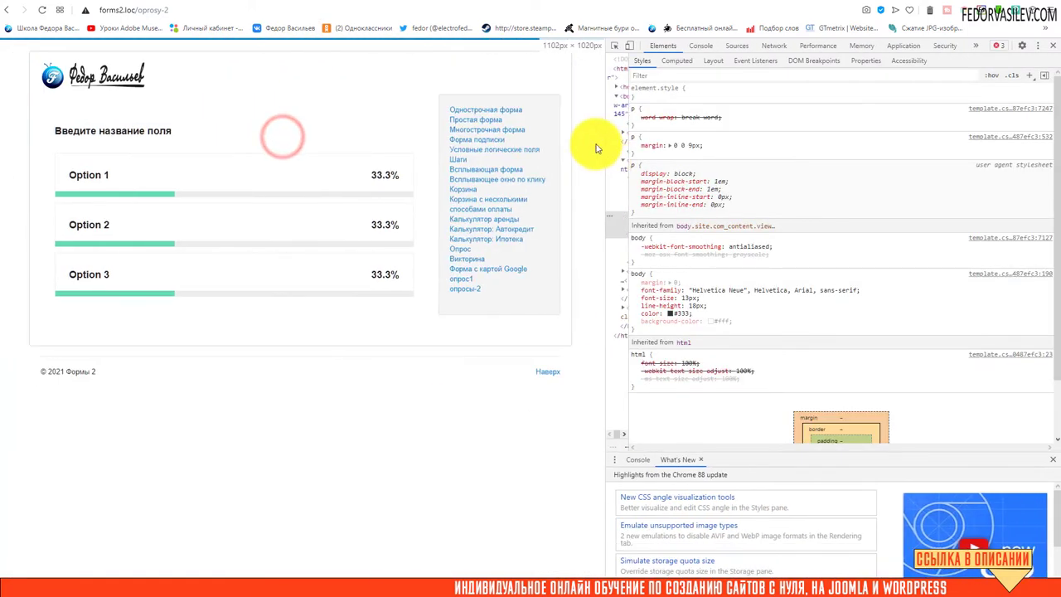
pyautogui.click(630, 48)
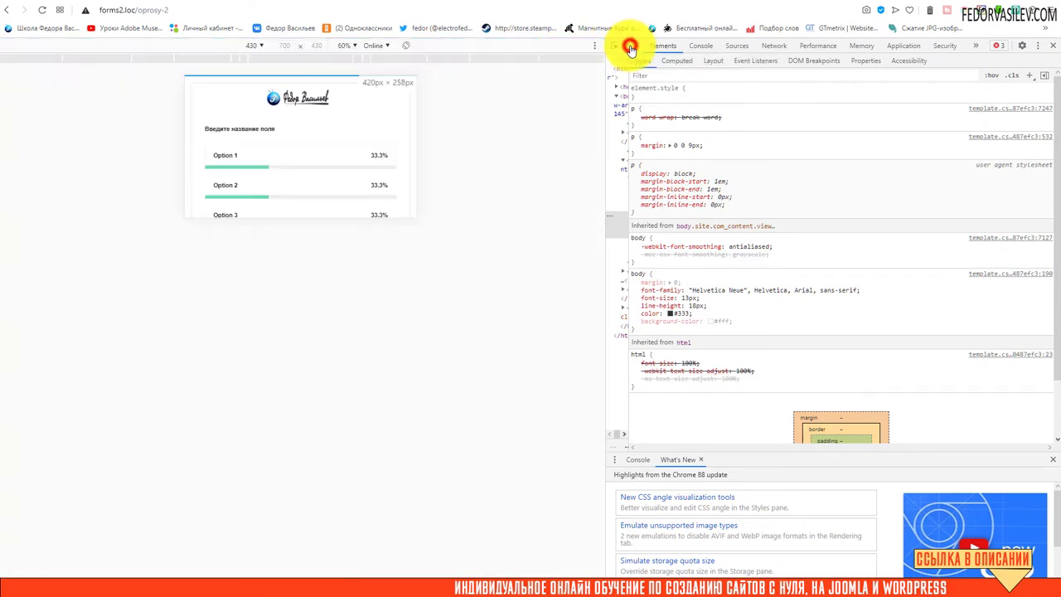
pyautogui.click(406, 46)
pyautogui.scroll(-1, 312, 178)
pyautogui.scroll(1, 313, 178)
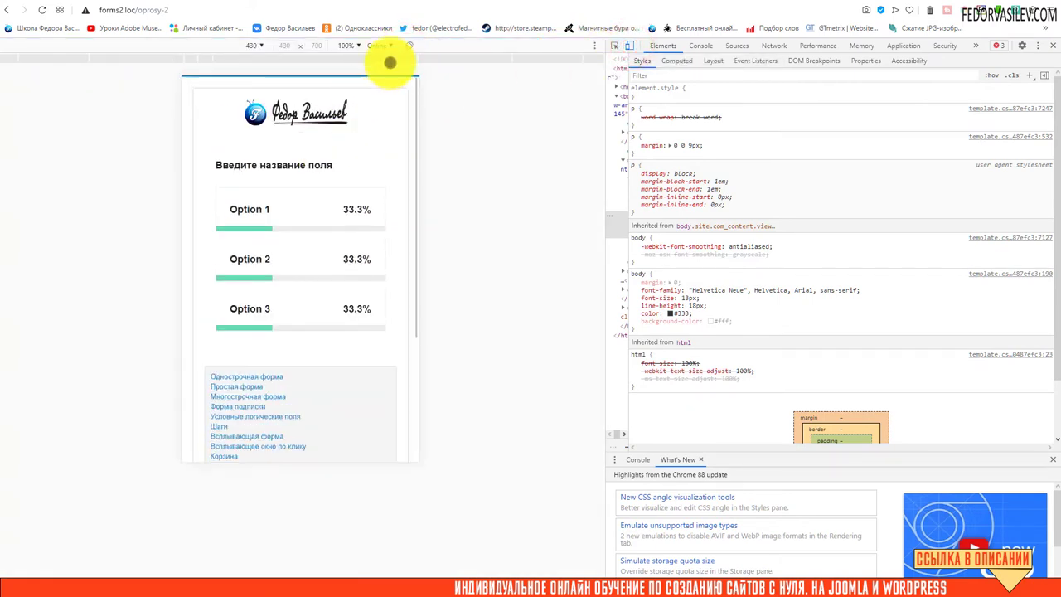
pyautogui.scroll(-1, 351, 130)
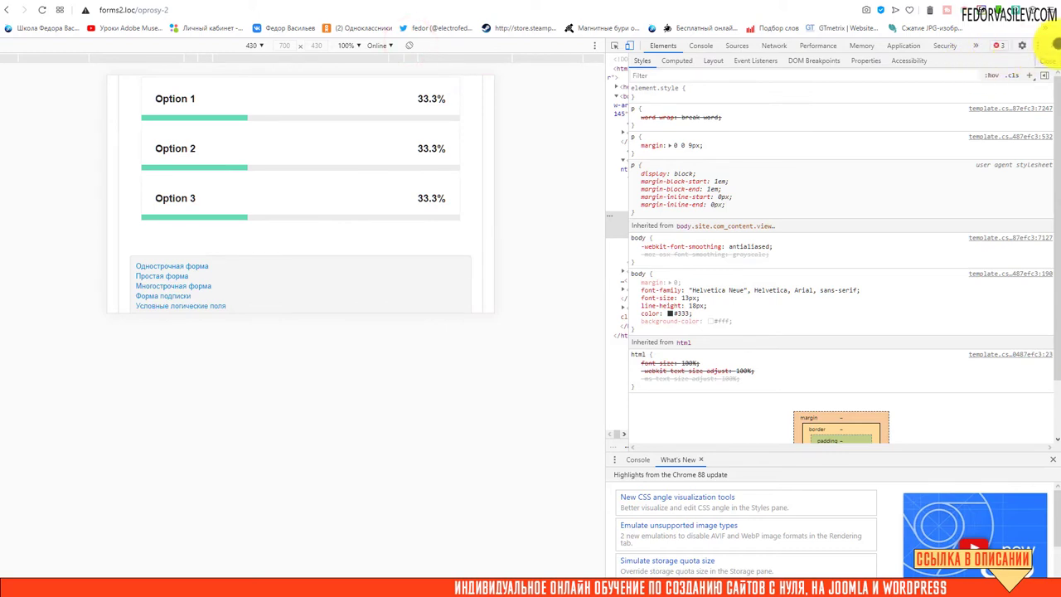
pyautogui.click(1052, 46)
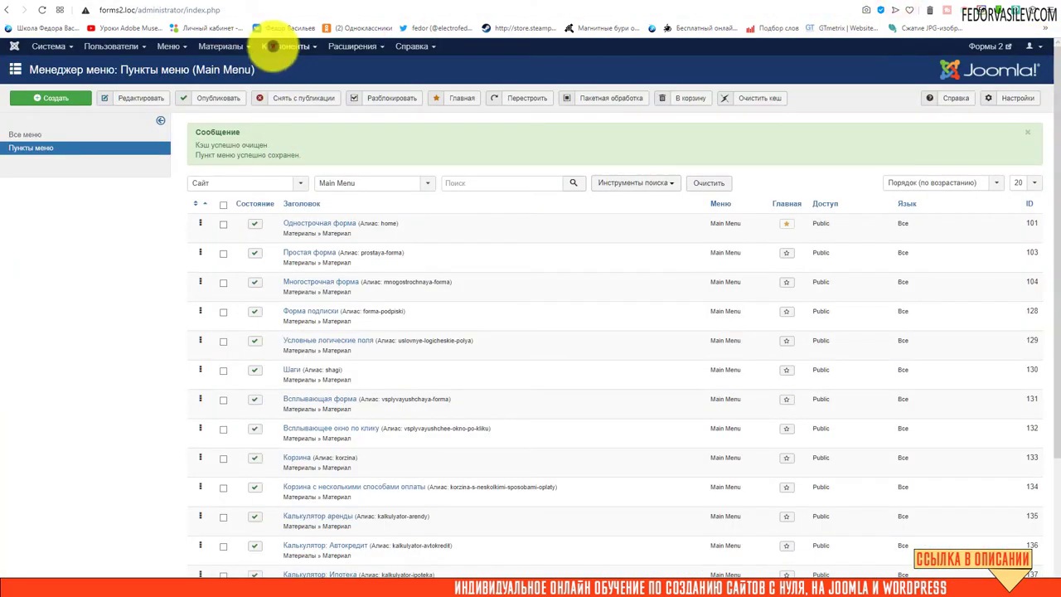
# - Open the form "опросы2" in the Forms component and open the settings of its poll field
pyautogui.click(274, 46)
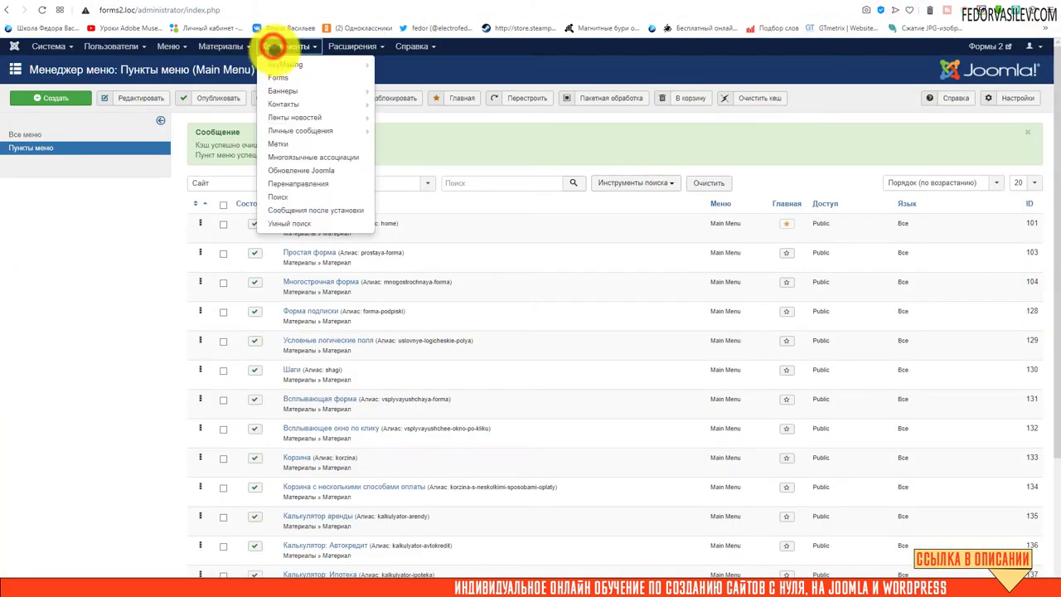
pyautogui.click(276, 77)
pyautogui.click(326, 243)
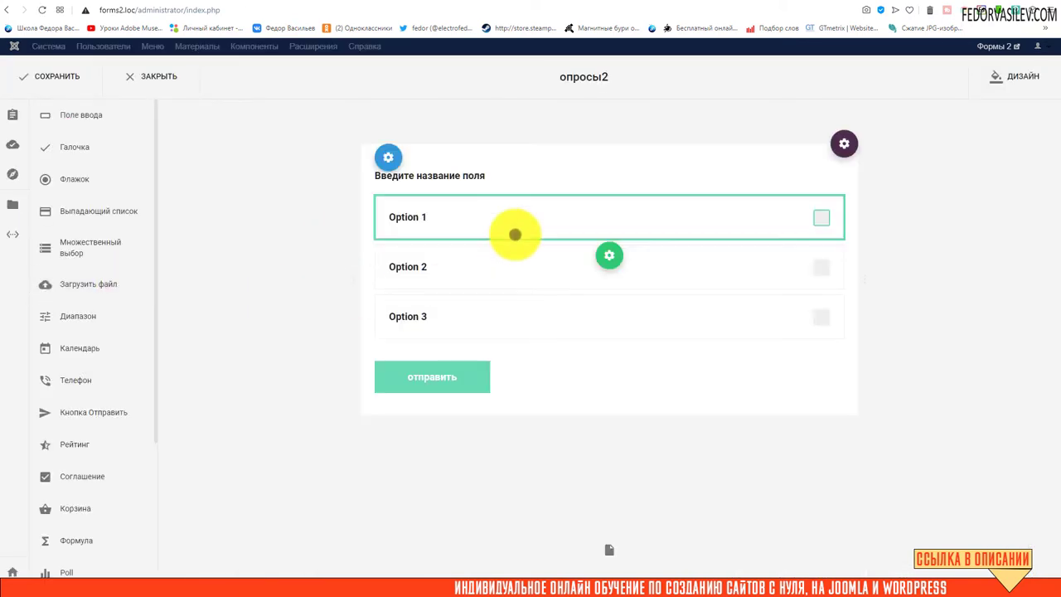
pyautogui.moveTo(863, 284)
pyautogui.mouseDown()
pyautogui.moveTo(740, 282)
pyautogui.moveTo(881, 291)
pyautogui.mouseUp()
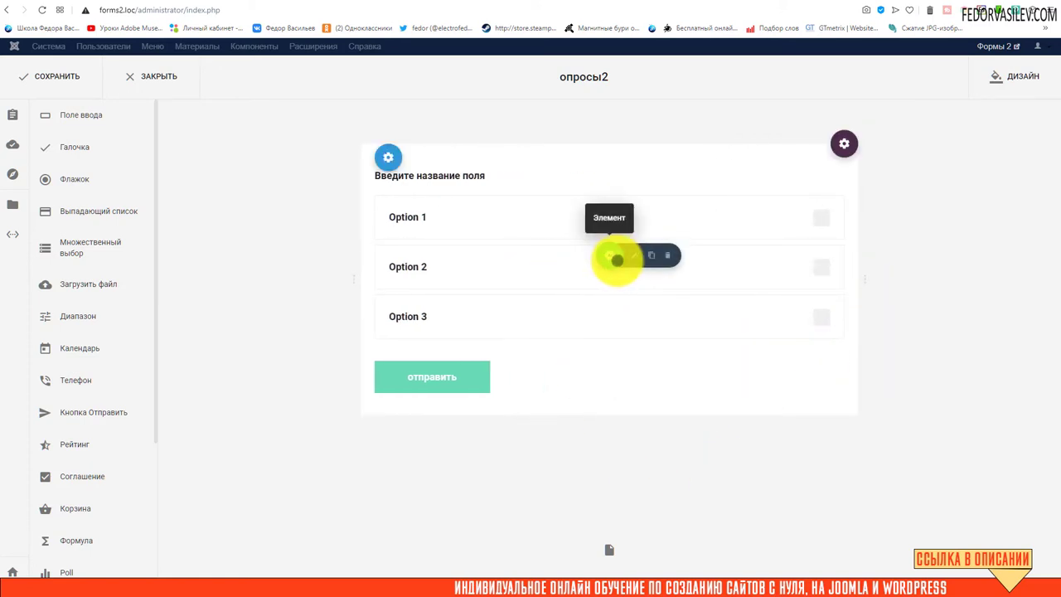
pyautogui.click(631, 258)
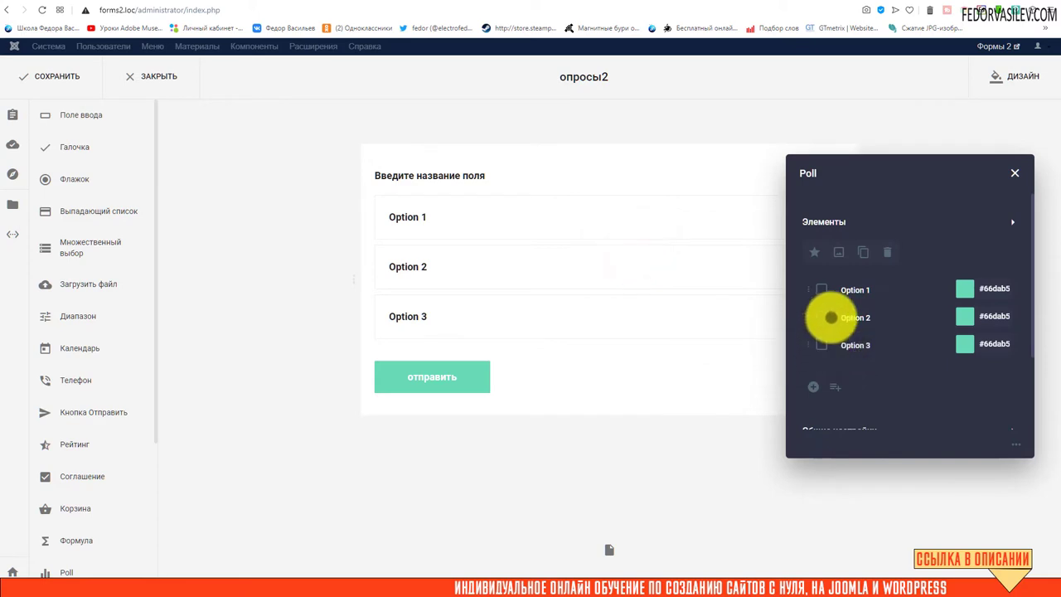
# - Rename the three poll options to "JOOMLA", "WORDPRESS" and "ДРУГОЕ"
pyautogui.moveTo(854, 171); pyautogui.dragTo(666, 213)
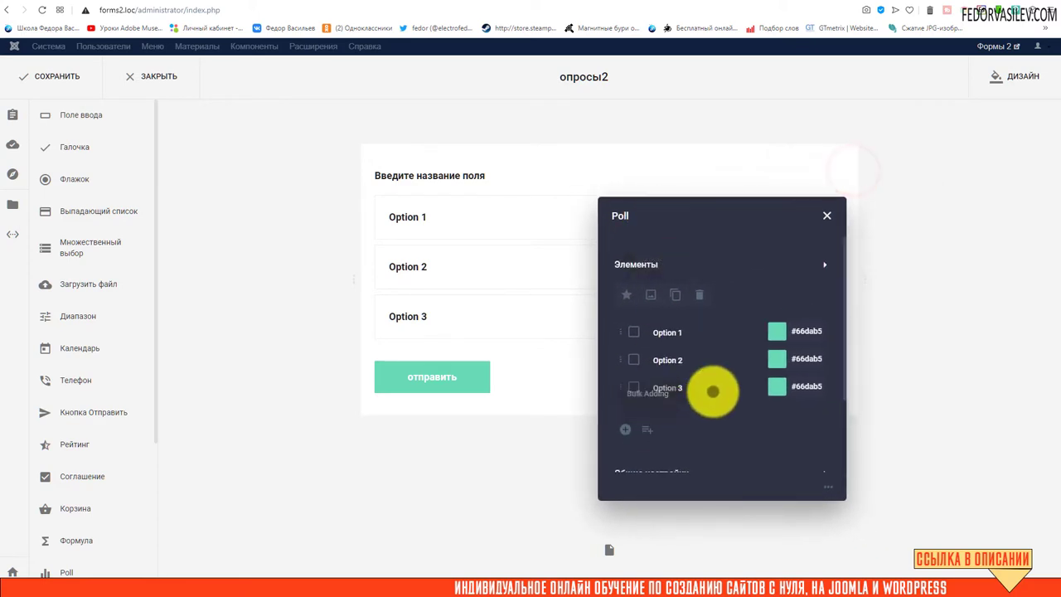
pyautogui.moveTo(683, 332); pyautogui.dragTo(607, 338)
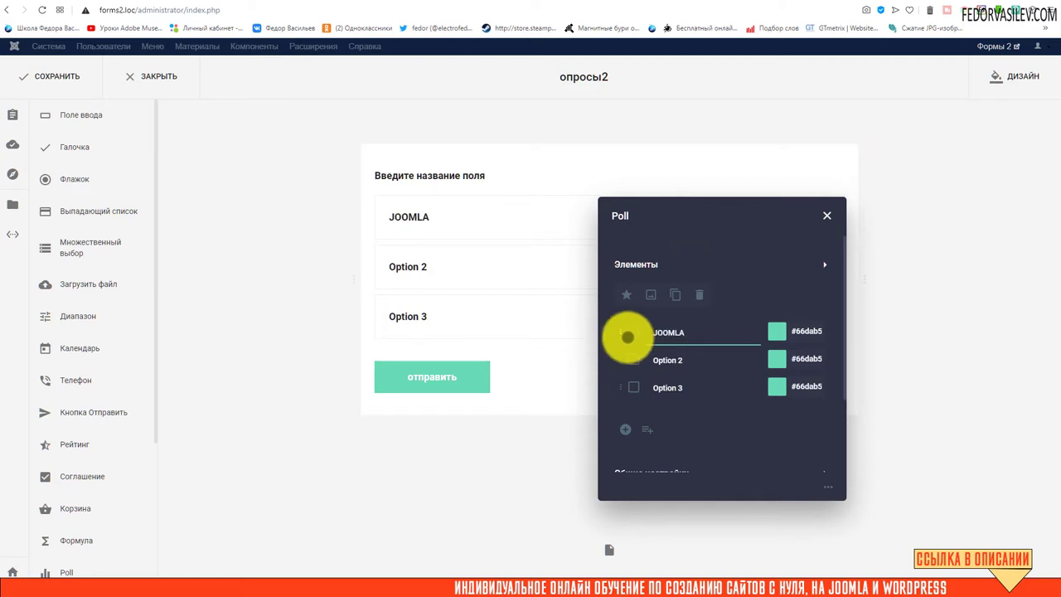
pyautogui.click(827, 215)
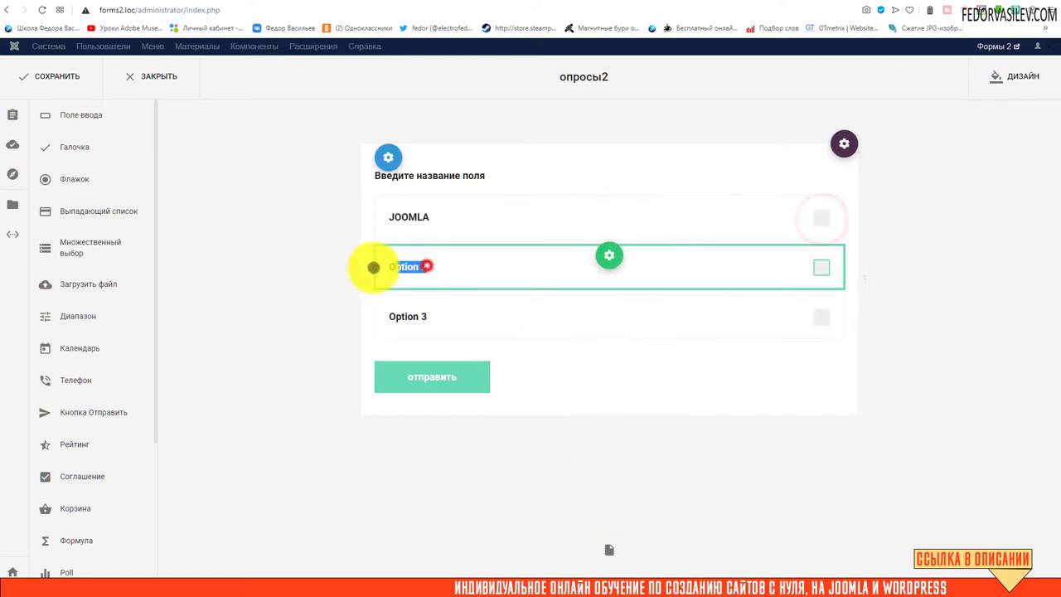
pyautogui.moveTo(385, 267); pyautogui.dragTo(371, 268)
pyautogui.write('WORDPRESS')
pyautogui.moveTo(426, 317); pyautogui.dragTo(370, 318)
pyautogui.write('ДРУГОЕ')
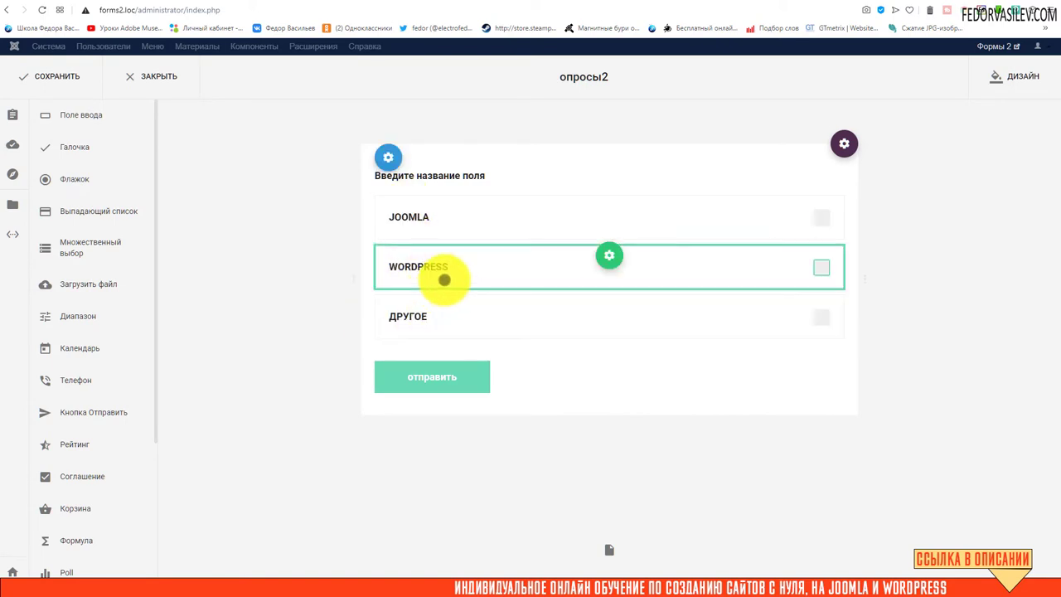
# - Add two more options to the end of the poll's option list
pyautogui.click(536, 316)
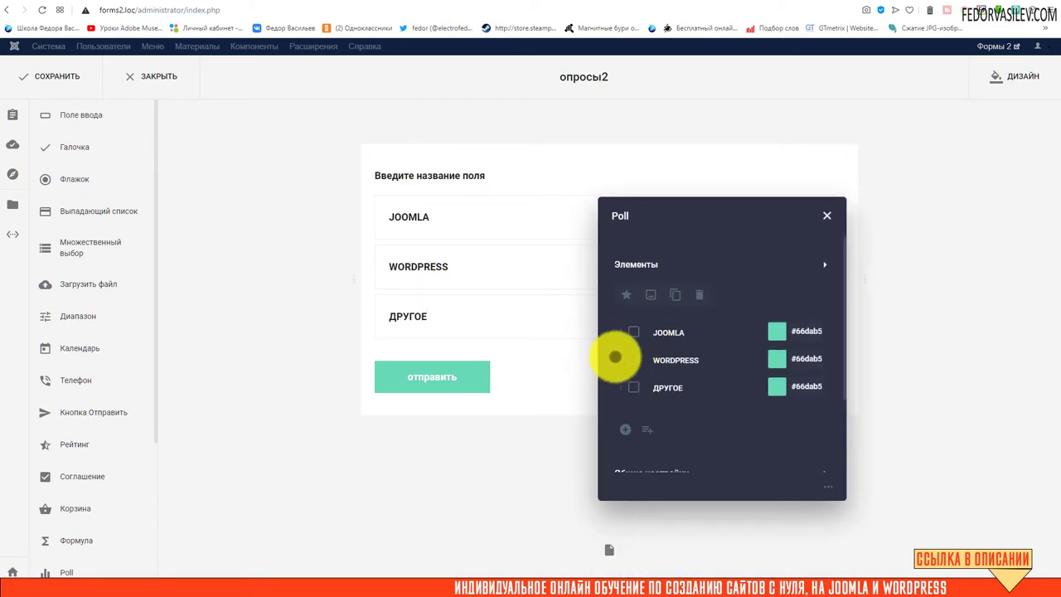
pyautogui.click(621, 432)
pyautogui.click(622, 452)
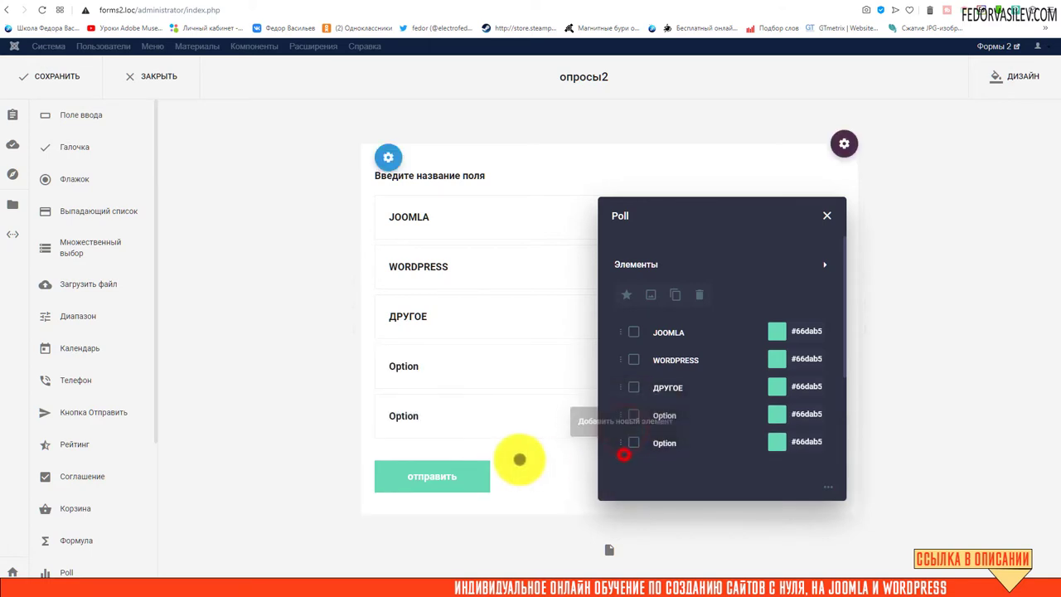
pyautogui.click(670, 218)
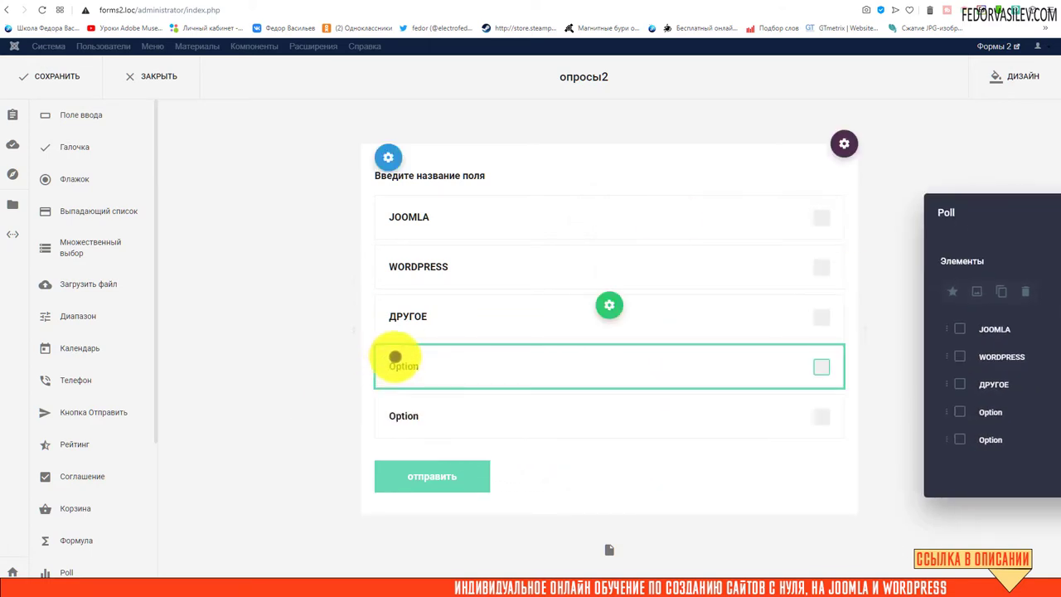
# - Delete the two unnamed extra options from the poll
pyautogui.moveTo(978, 208); pyautogui.dragTo(611, 199)
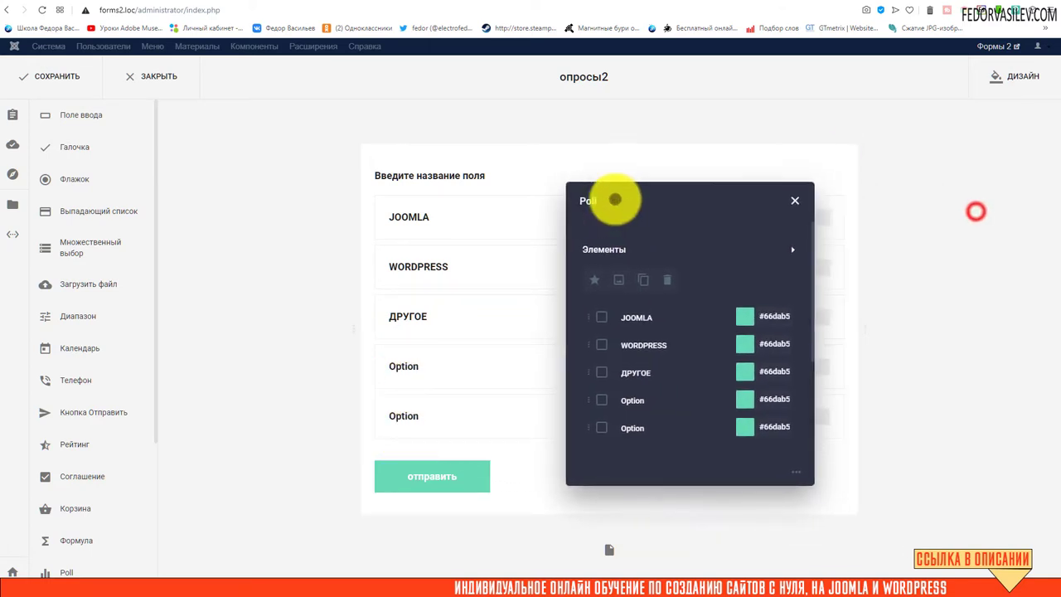
pyautogui.click(599, 427)
pyautogui.click(599, 399)
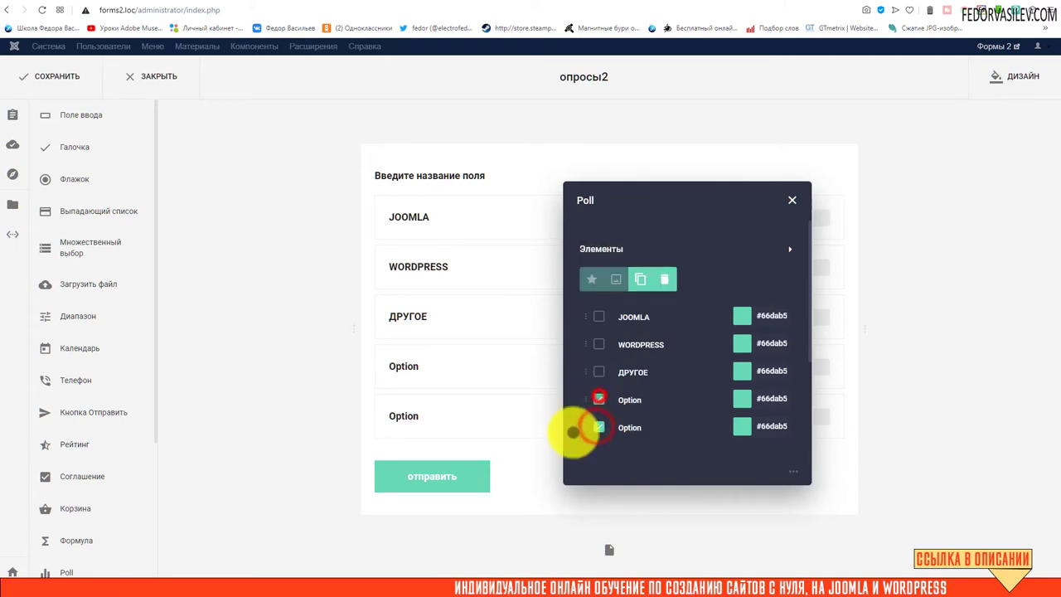
pyautogui.click(664, 279)
pyautogui.click(572, 398)
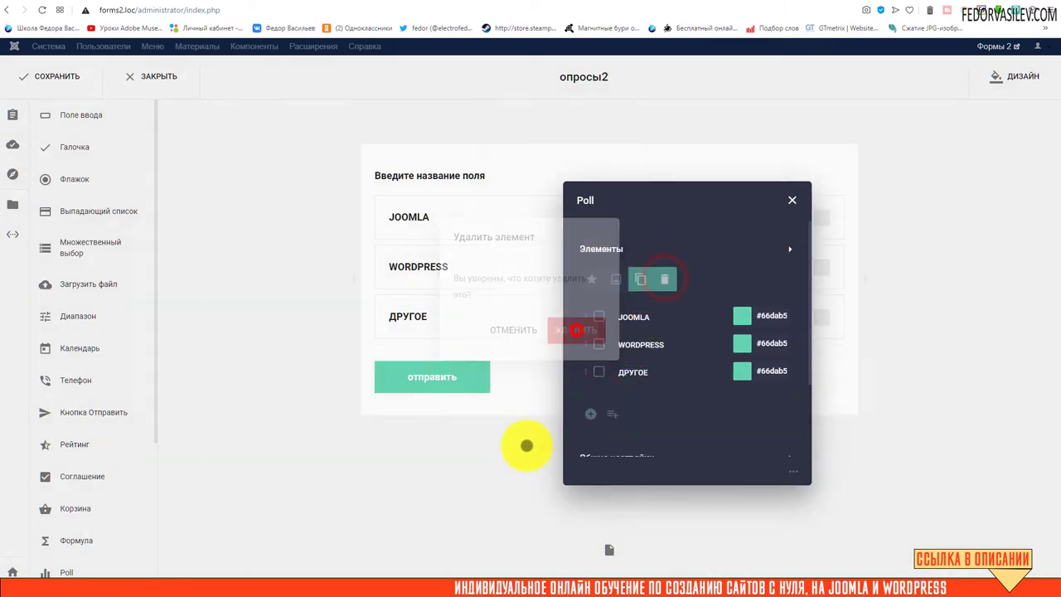
# - Set the poll option colours to #6797db for JOOMLA, #db67d3 for WORDPRESS and #dbd367 for ДРУГОЕ
pyautogui.moveTo(585, 200); pyautogui.dragTo(605, 149)
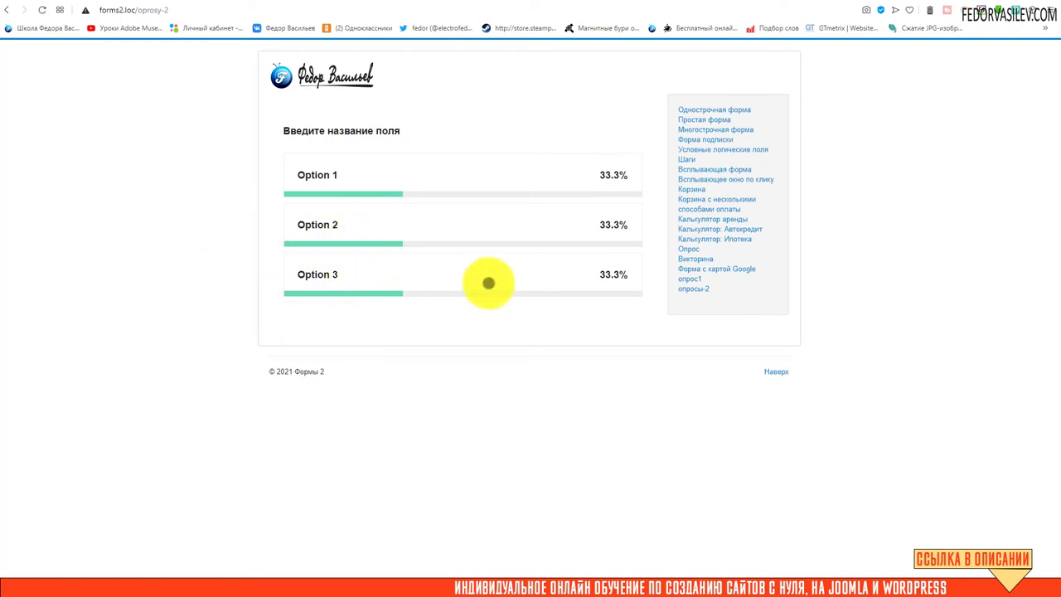
pyautogui.click(904, 9)
pyautogui.click(761, 266)
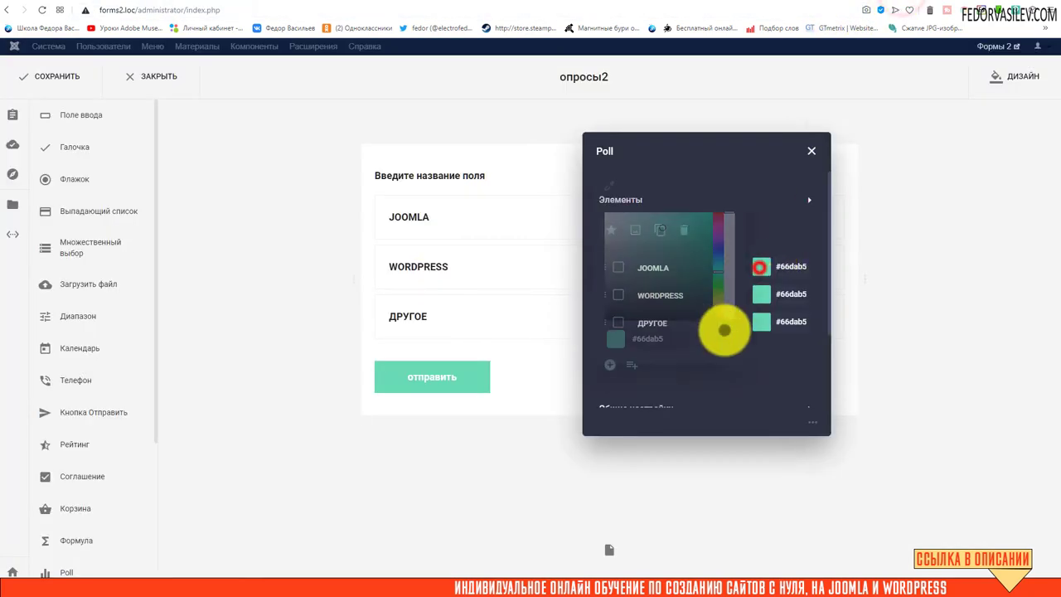
pyautogui.click(720, 256)
pyautogui.click(772, 230)
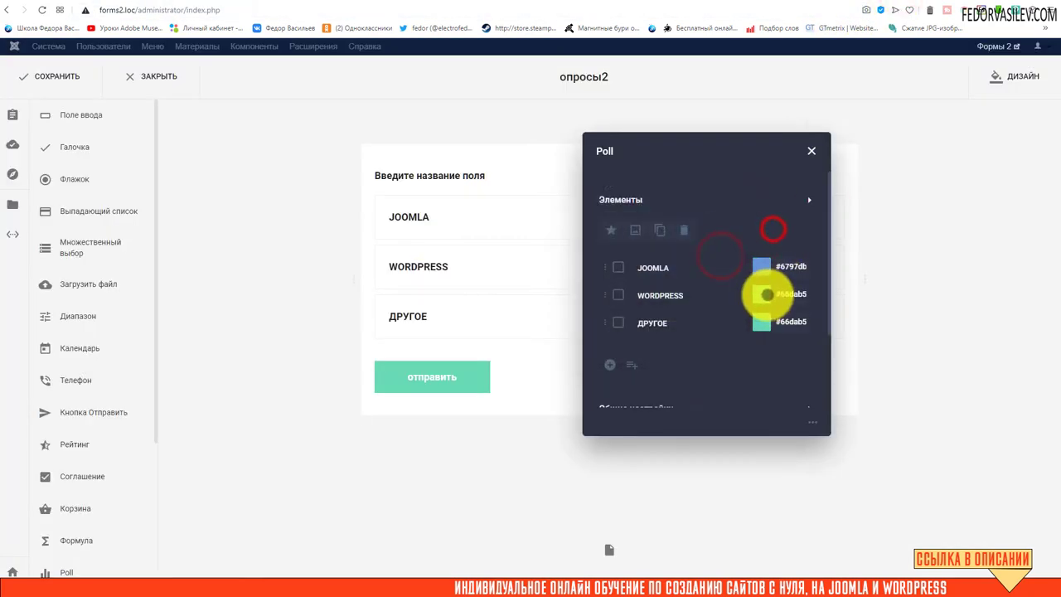
pyautogui.click(761, 294)
pyautogui.click(718, 256)
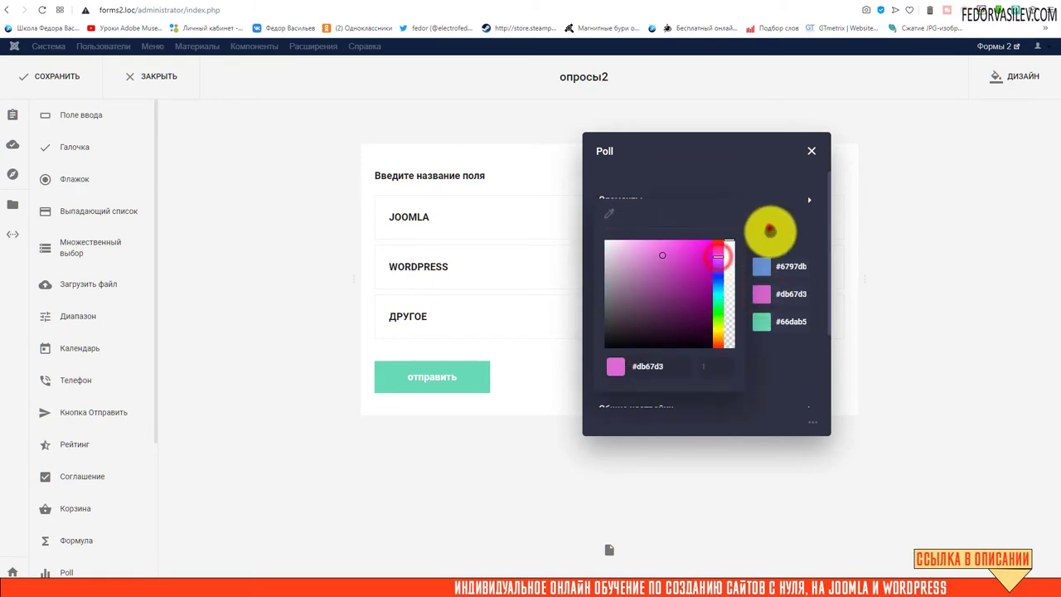
pyautogui.click(771, 225)
pyautogui.click(759, 321)
pyautogui.click(718, 358)
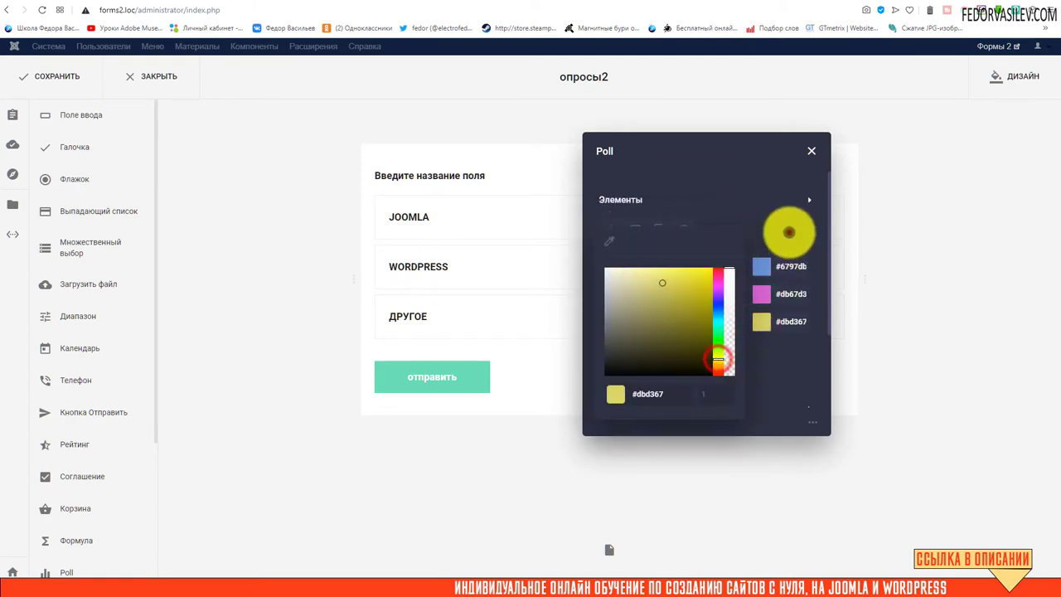
pyautogui.click(788, 233)
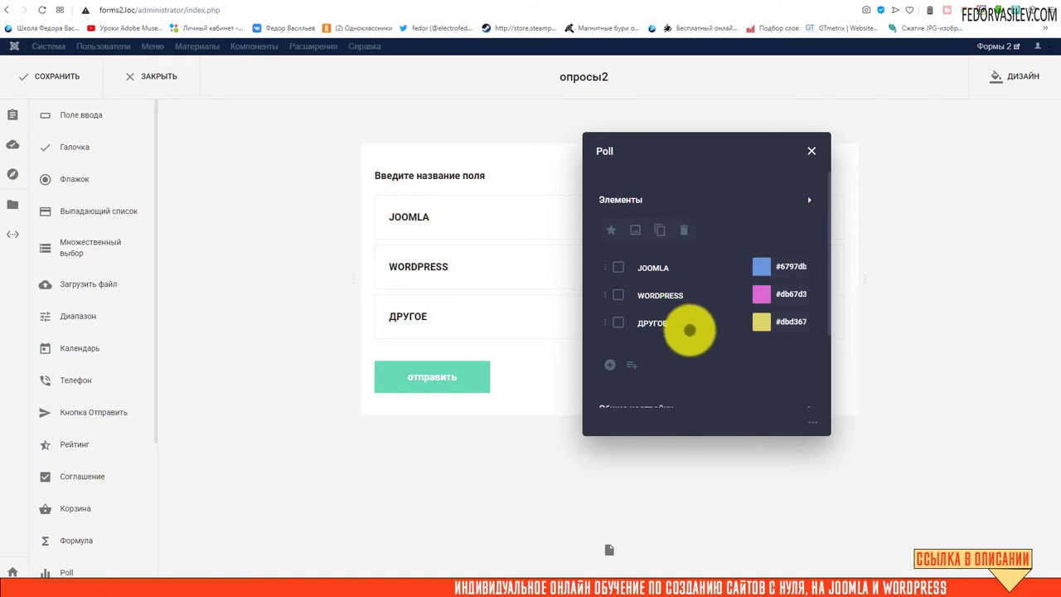
# - Make JOOMLA the poll's default selected option
pyautogui.moveTo(604, 294); pyautogui.dragTo(585, 329)
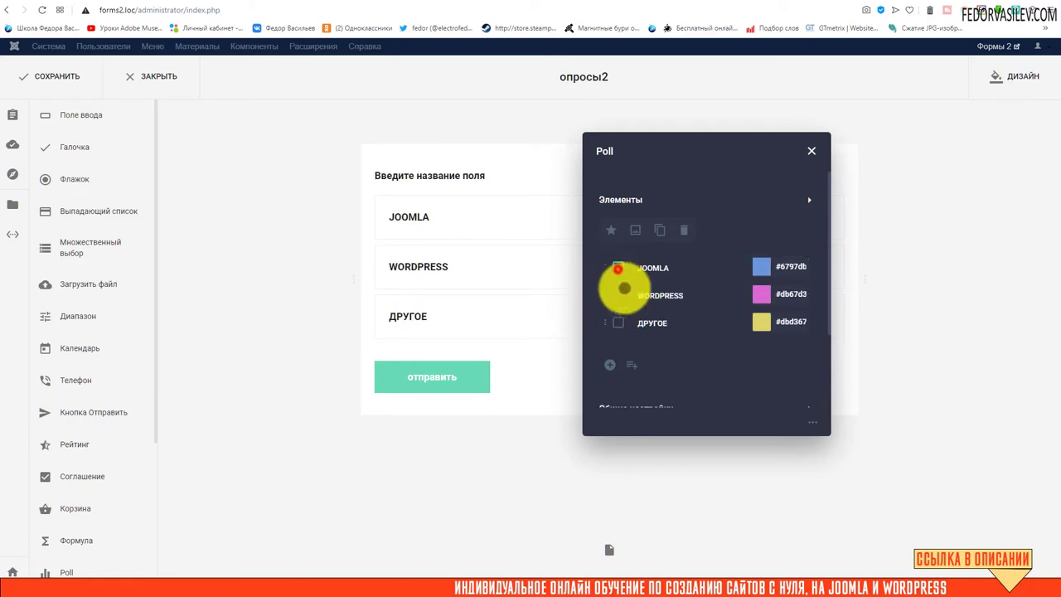
pyautogui.click(617, 268)
pyautogui.click(611, 230)
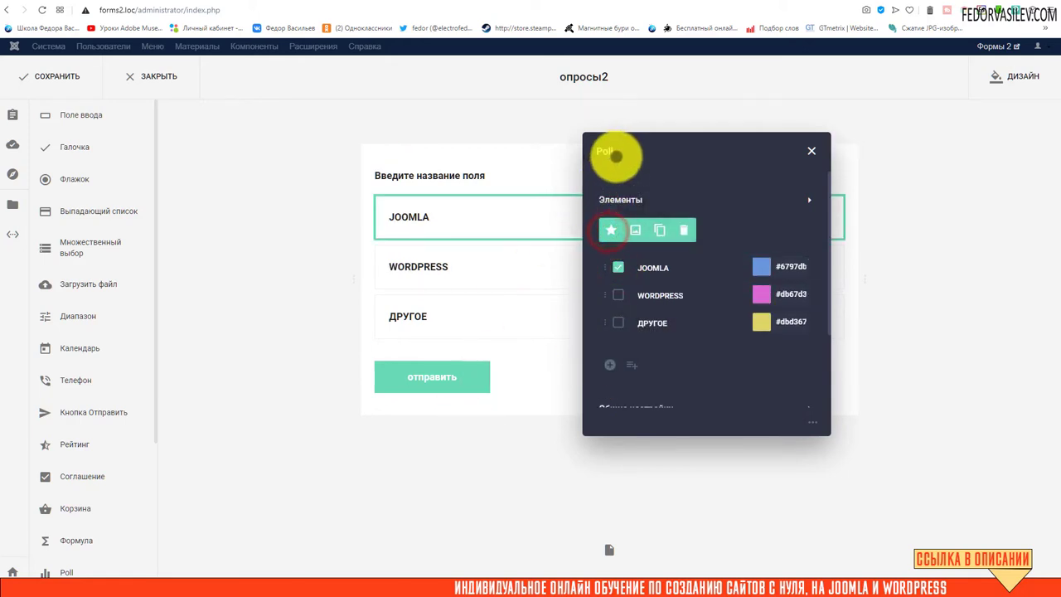
pyautogui.moveTo(613, 164); pyautogui.dragTo(726, 465)
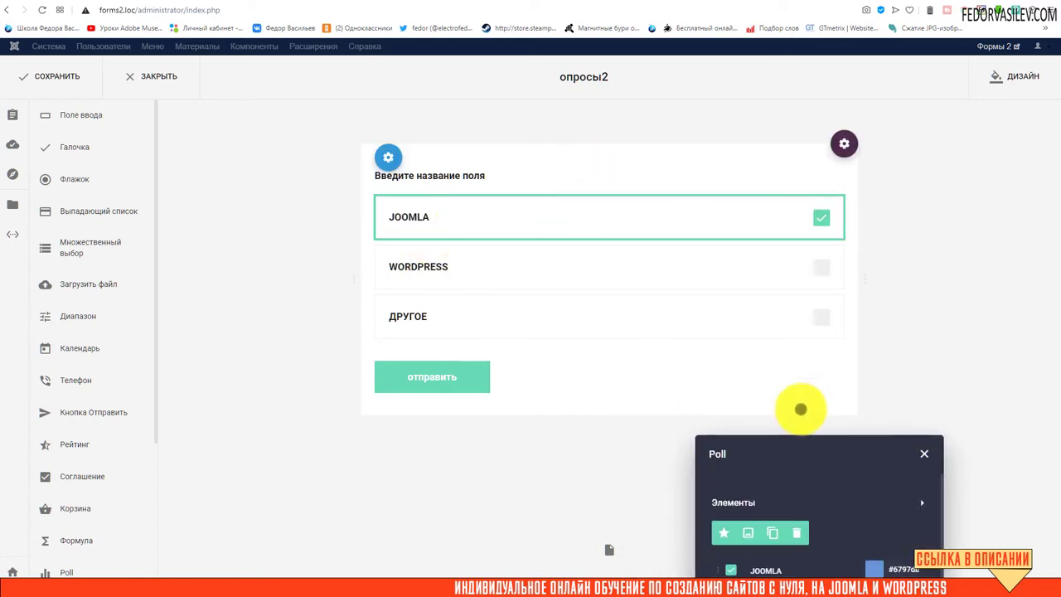
pyautogui.click(741, 455)
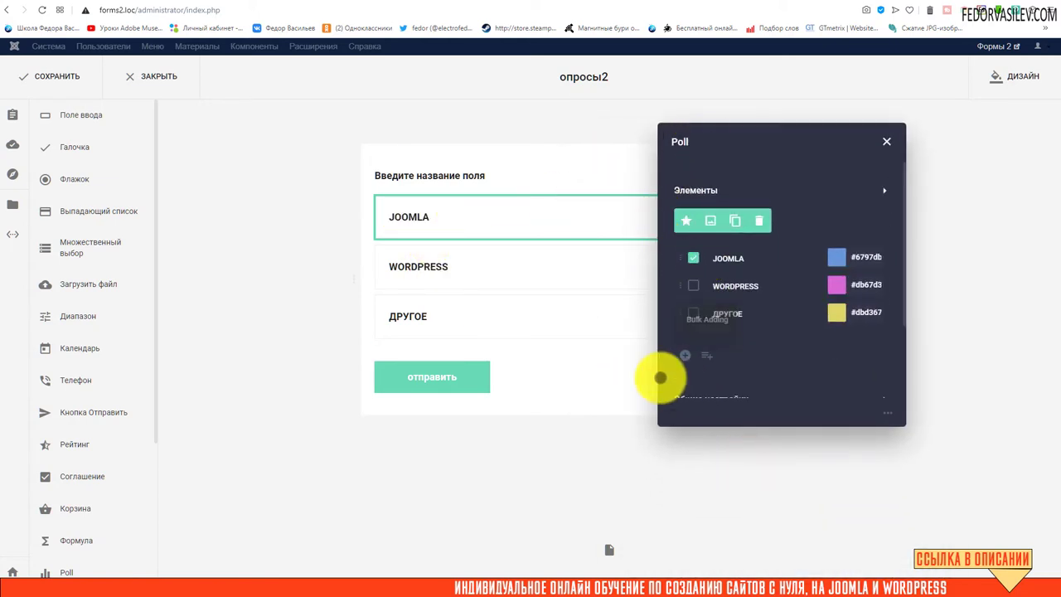
# - Save the poll form
pyautogui.click(57, 76)
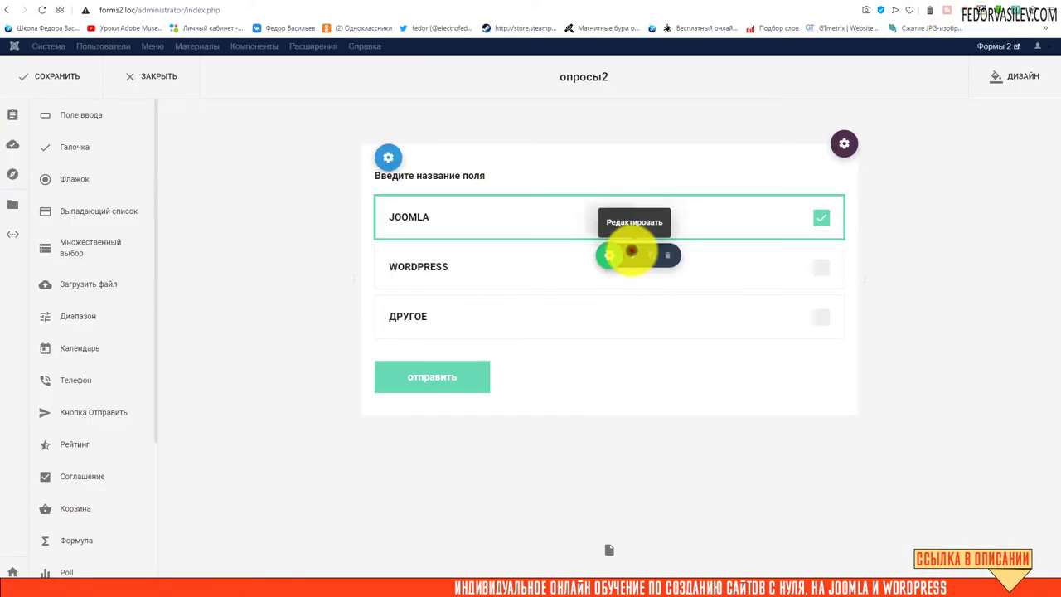
# - Title the poll field "Какой движок вам нравится?" and mark it as required in its general settings
pyautogui.click(630, 249)
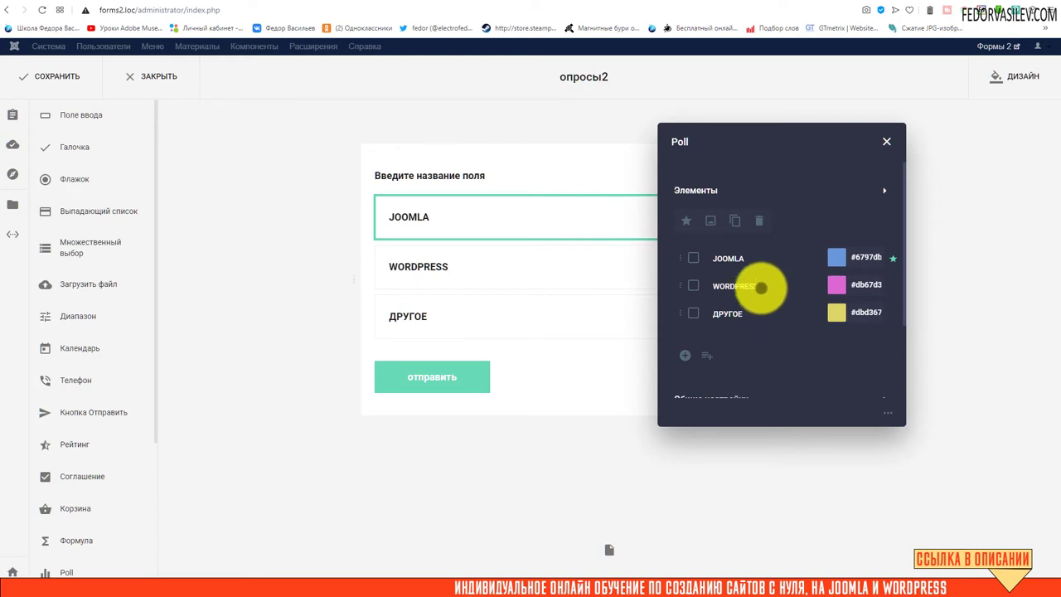
pyautogui.scroll(-1, 754, 307)
pyautogui.click(723, 340)
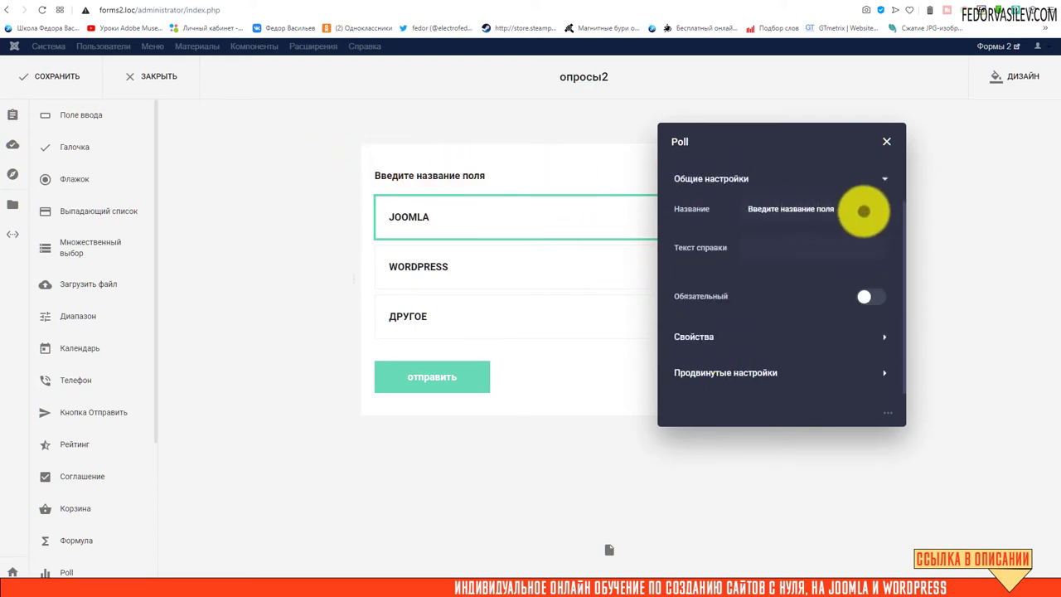
pyautogui.moveTo(864, 209); pyautogui.dragTo(684, 217)
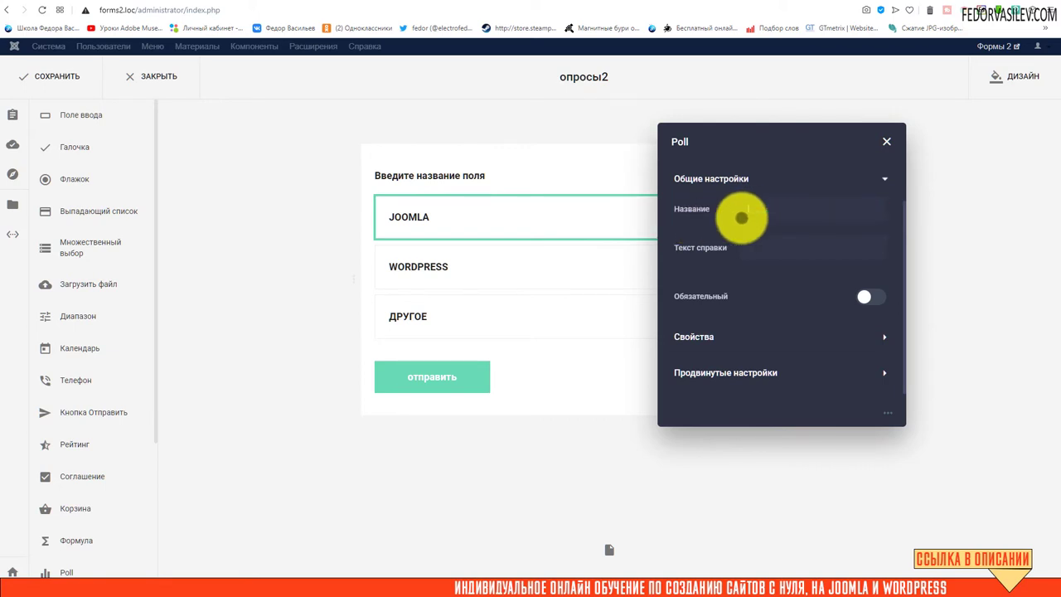
pyautogui.press('BackSpace')
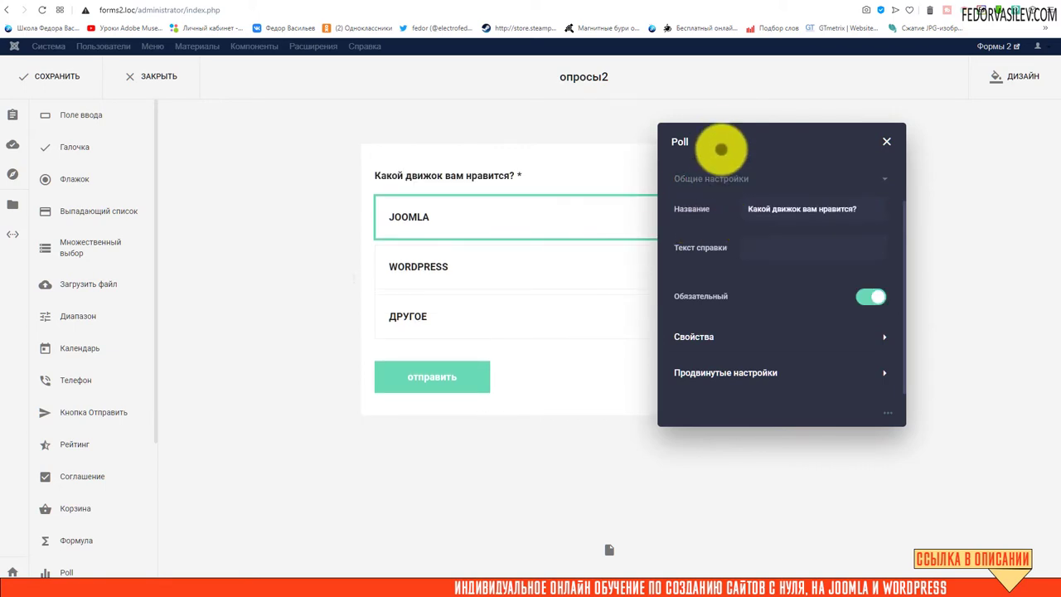
# - Turn off the poll field's required setting after moving the settings window aside to view the title
pyautogui.moveTo(722, 147); pyautogui.dragTo(888, 301)
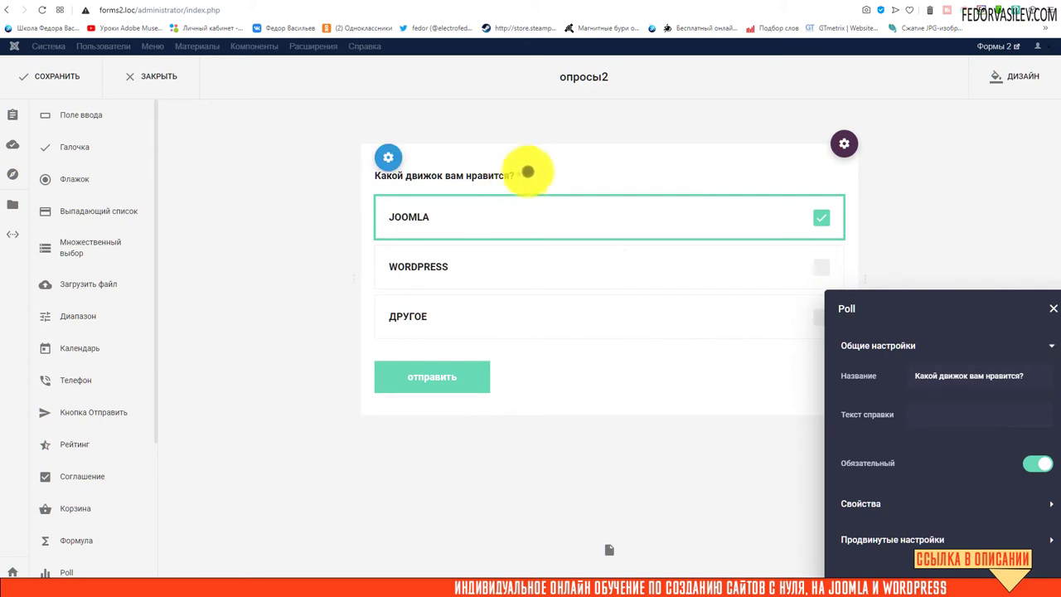
pyautogui.moveTo(859, 307); pyautogui.dragTo(557, 159)
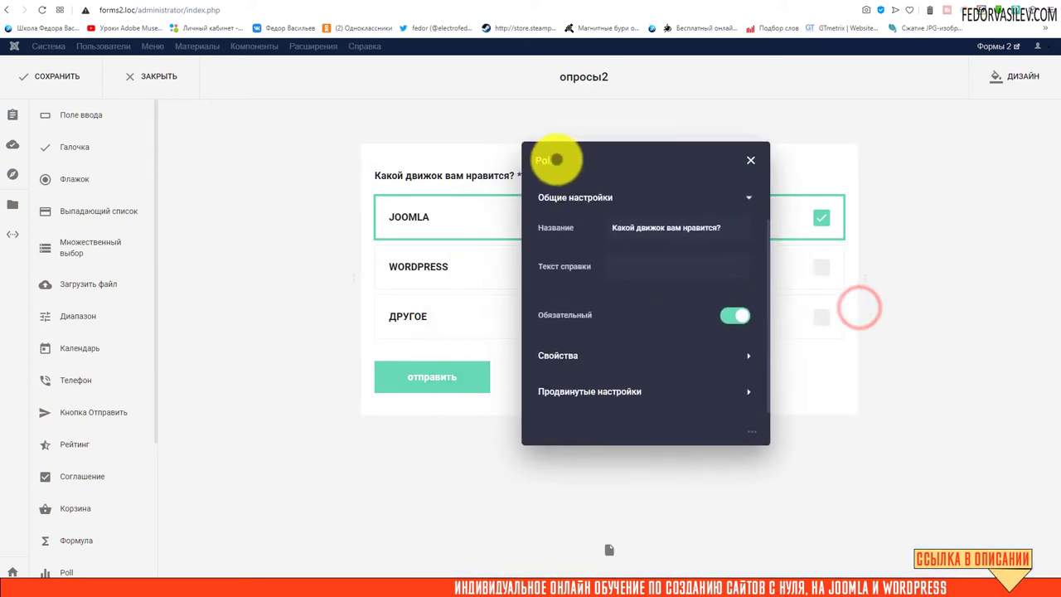
pyautogui.moveTo(680, 166); pyautogui.dragTo(731, 158)
pyautogui.click(779, 296)
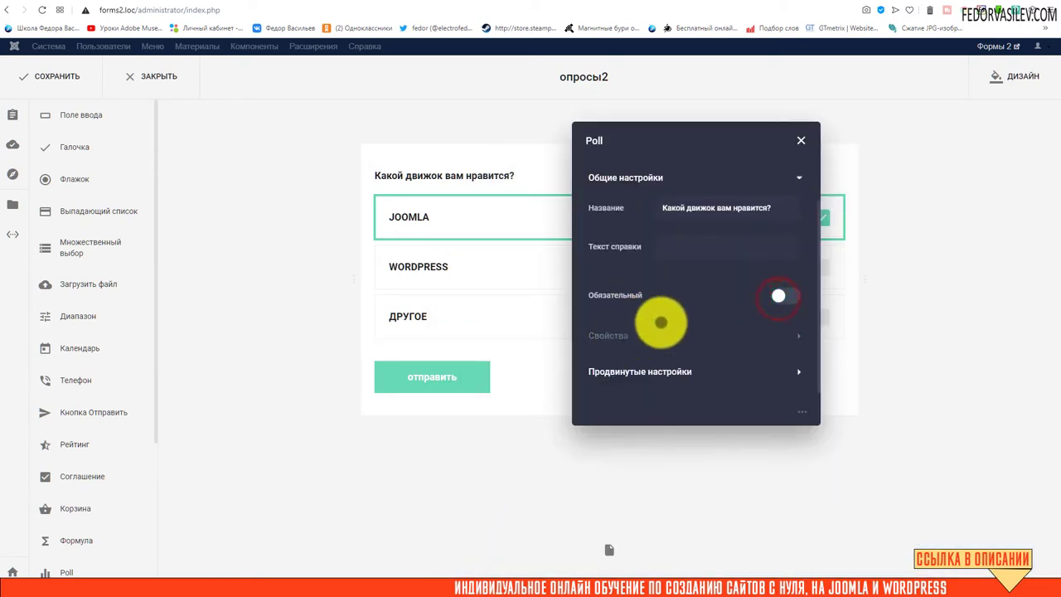
# - Enable Allow Voting Again in the poll's properties, then save the form and refresh the published poll page
pyautogui.click(649, 338)
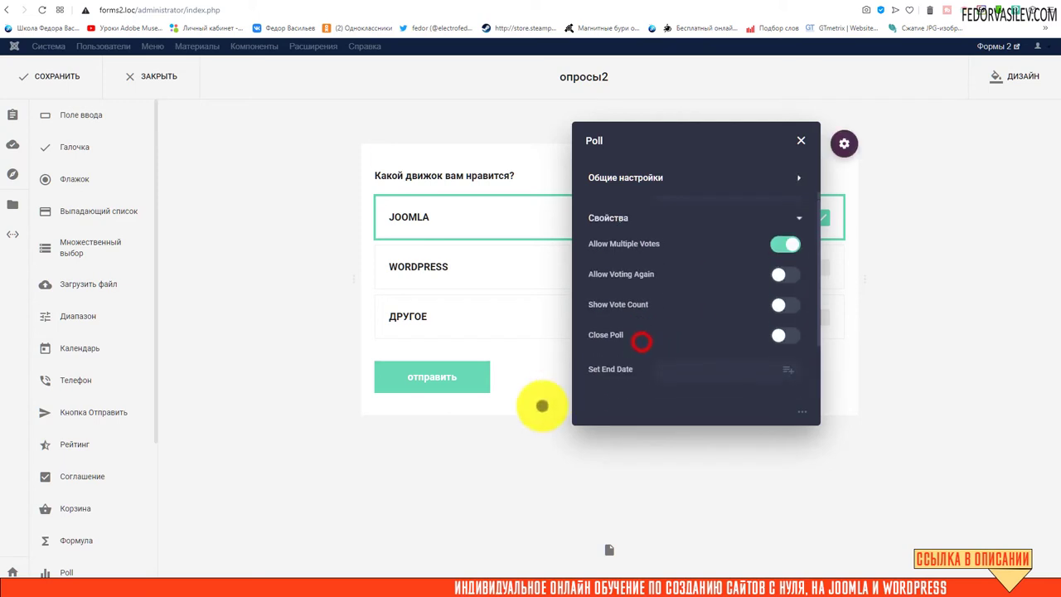
pyautogui.moveTo(596, 229); pyautogui.dragTo(670, 244)
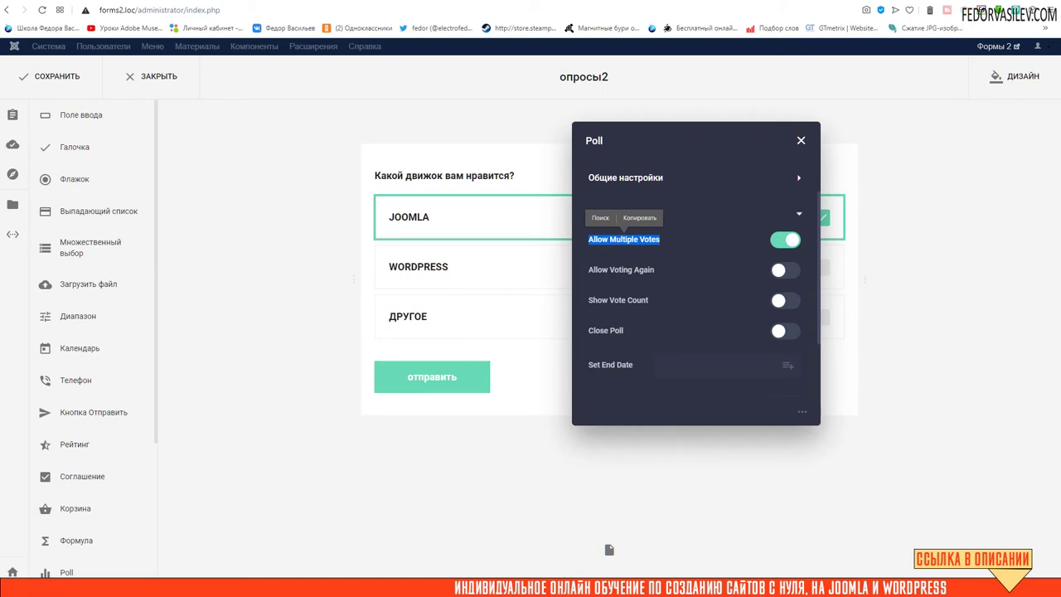
pyautogui.moveTo(696, 411); pyautogui.dragTo(618, 534)
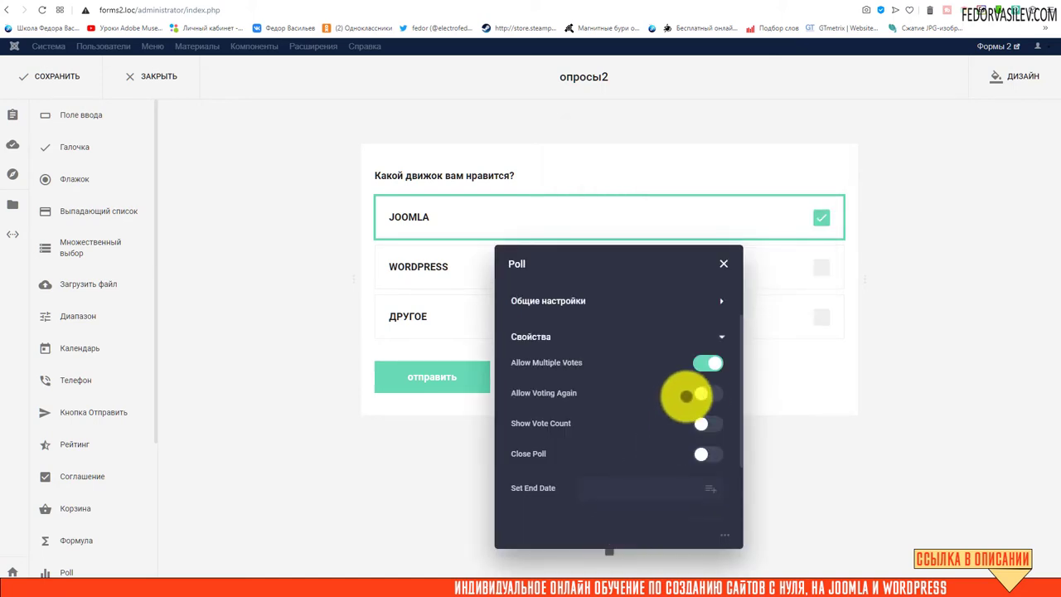
pyautogui.click(714, 393)
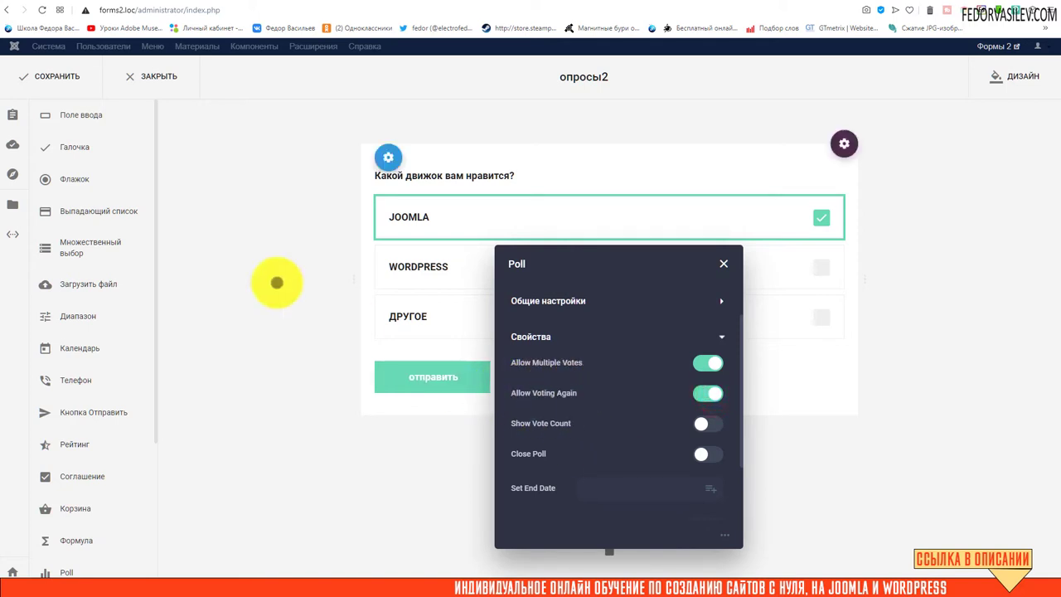
pyautogui.click(48, 81)
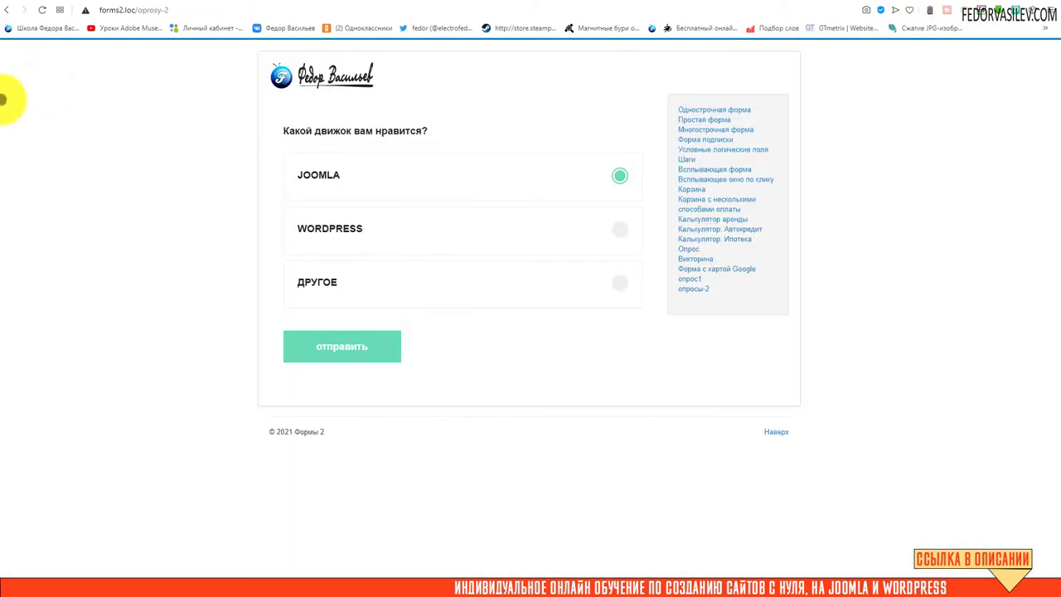
pyautogui.click(38, 11)
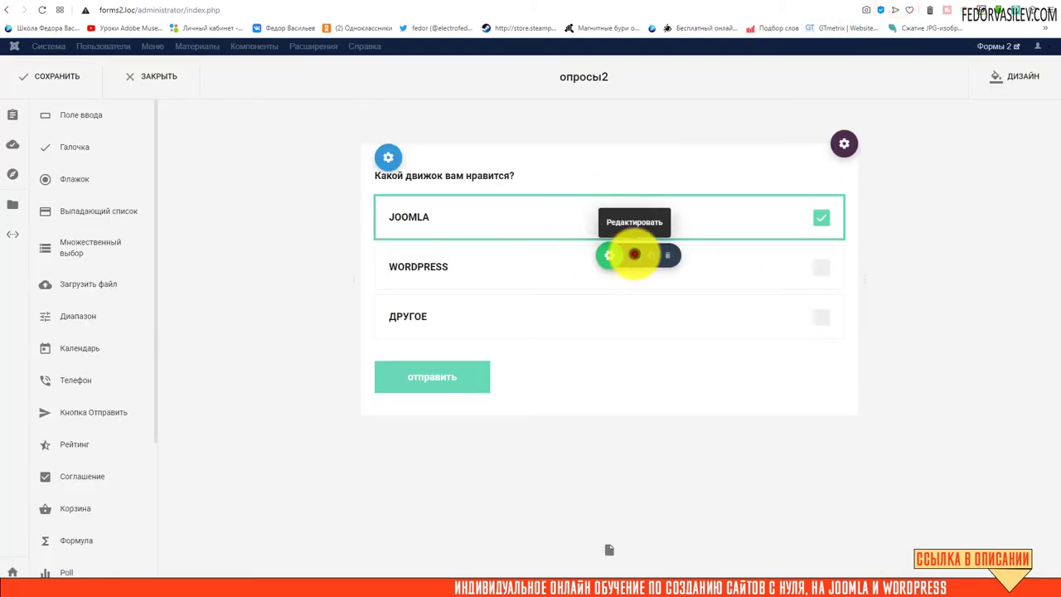
# - Remove JOOMLA as the poll's default option, then save the form and refresh the published poll page
pyautogui.click(632, 253)
pyautogui.click(551, 299)
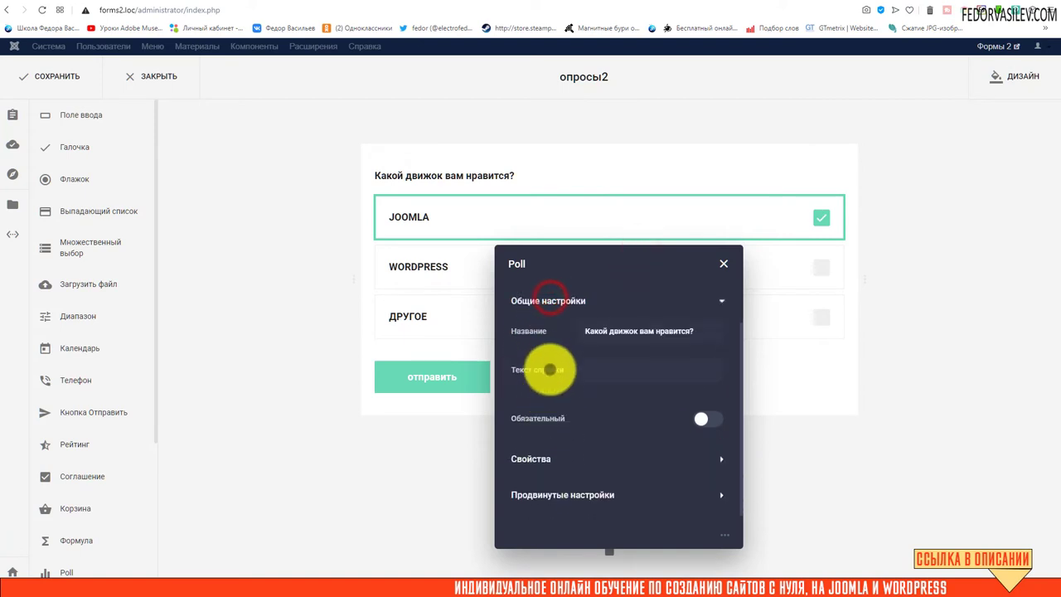
pyautogui.scroll(3, 507, 371)
pyautogui.click(531, 381)
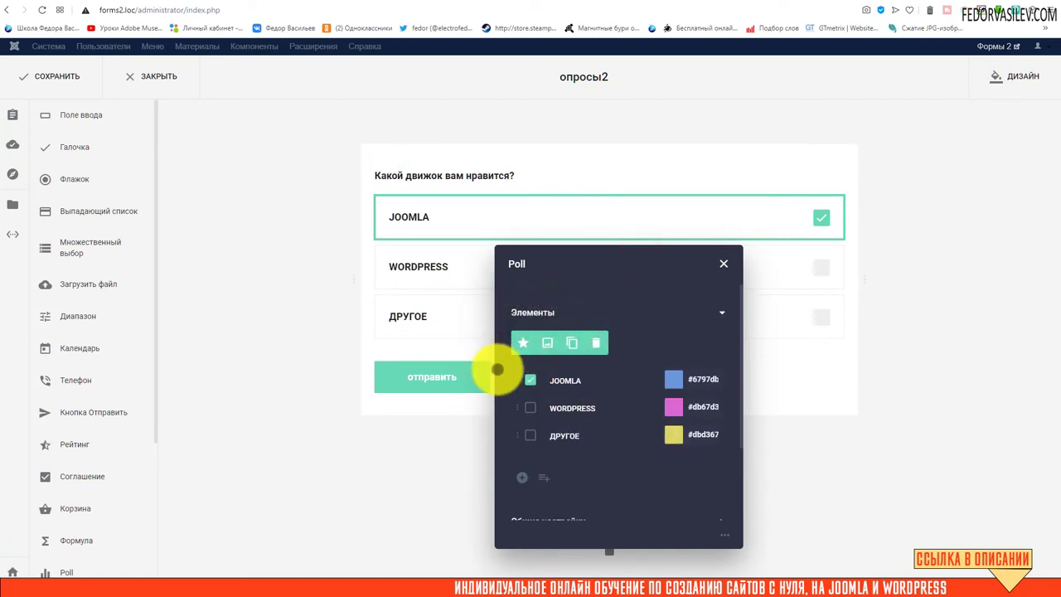
pyautogui.click(520, 344)
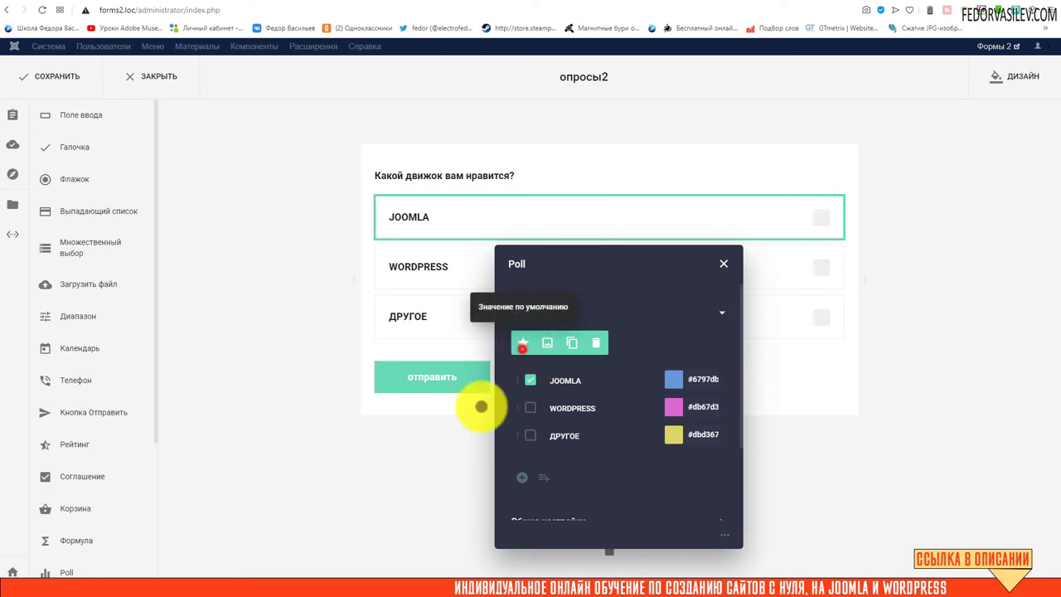
pyautogui.click(42, 75)
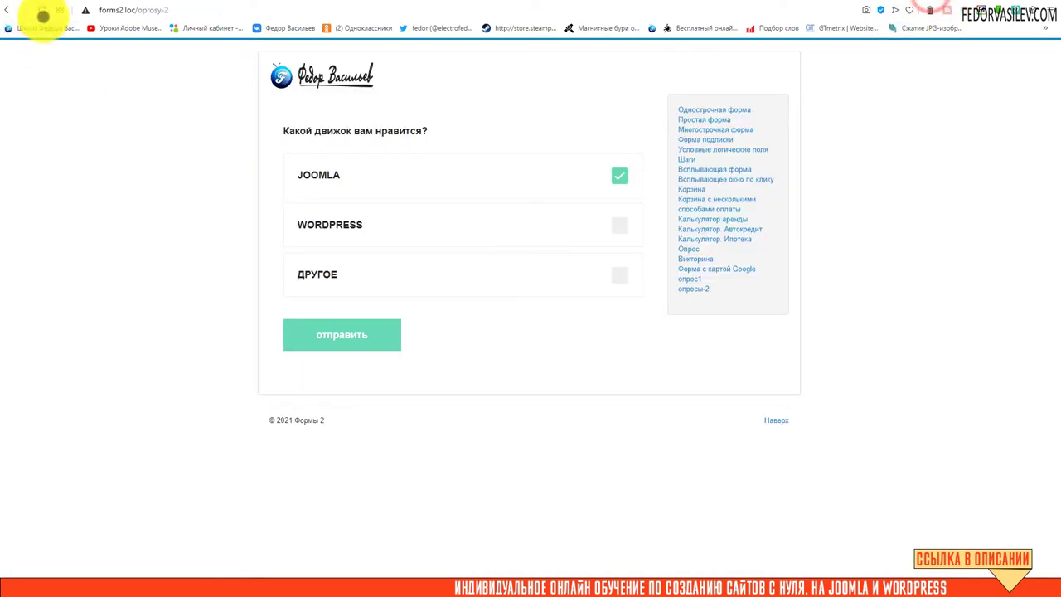
pyautogui.click(43, 16)
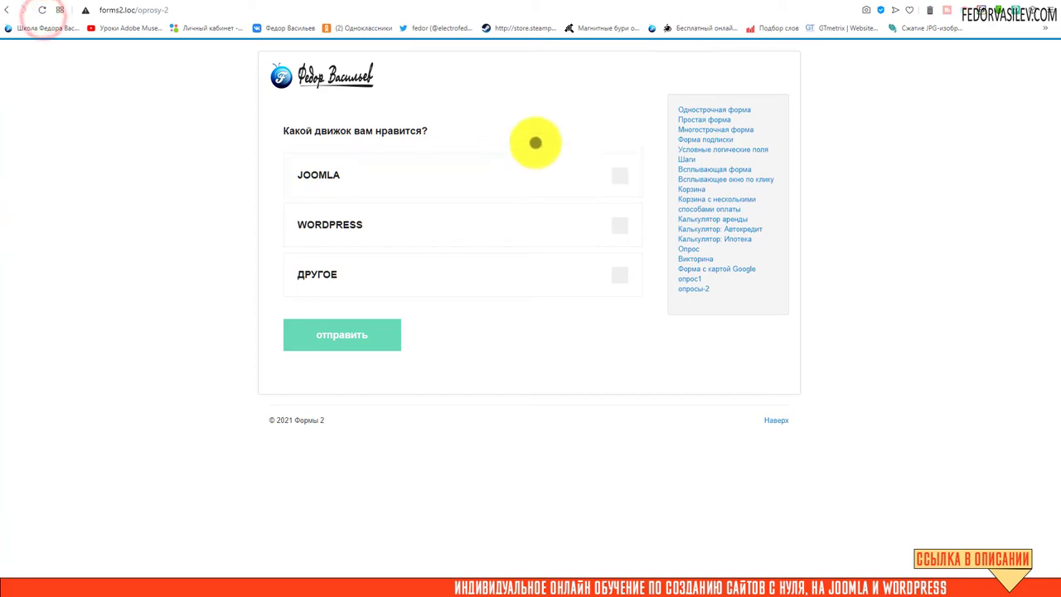
# - Test multiple selection on the published poll by ticking and unticking JOOMLA and WORDPRESS
pyautogui.click(490, 175)
pyautogui.click(507, 218)
pyautogui.click(477, 218)
pyautogui.click(476, 175)
pyautogui.click(472, 219)
pyautogui.click(469, 176)
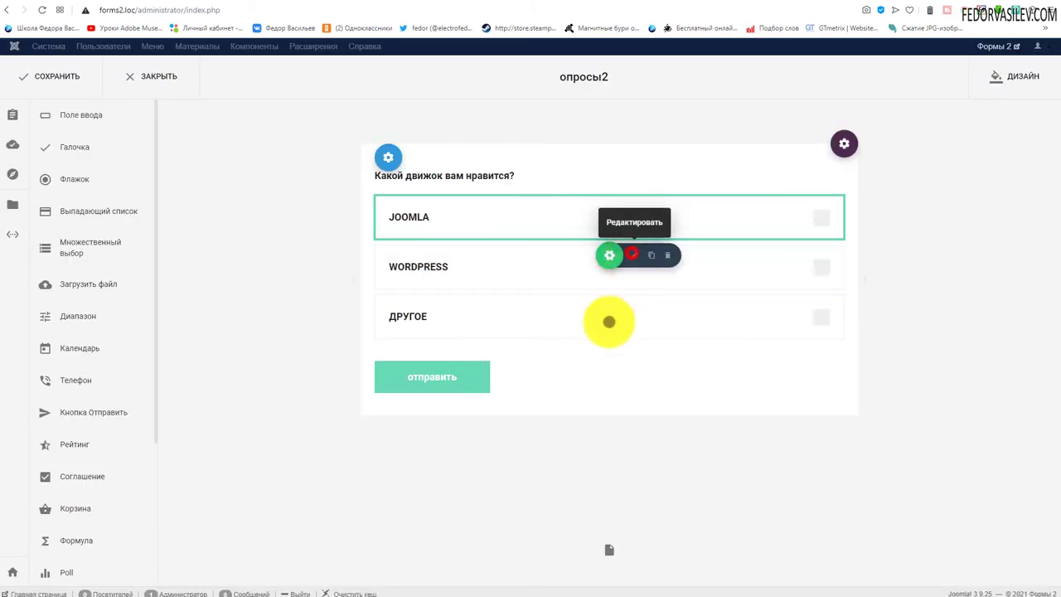
# - Turn off Allow Multiple Votes in the poll's properties and save the form
pyautogui.click(614, 253)
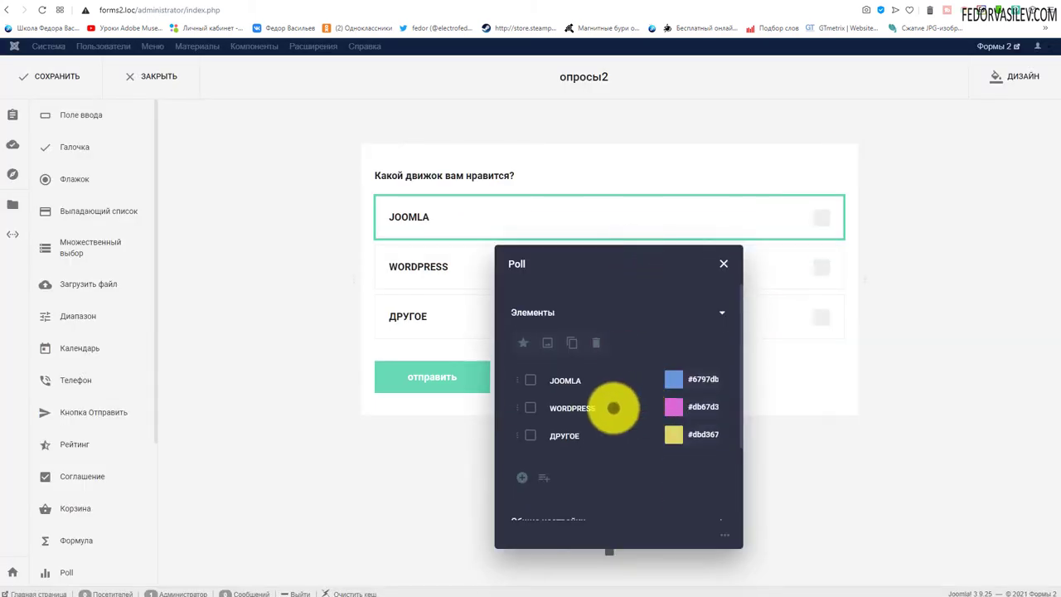
pyautogui.scroll(-2, 554, 435)
pyautogui.click(552, 448)
pyautogui.scroll(-1, 630, 365)
pyautogui.scroll(1, 639, 331)
pyautogui.click(702, 363)
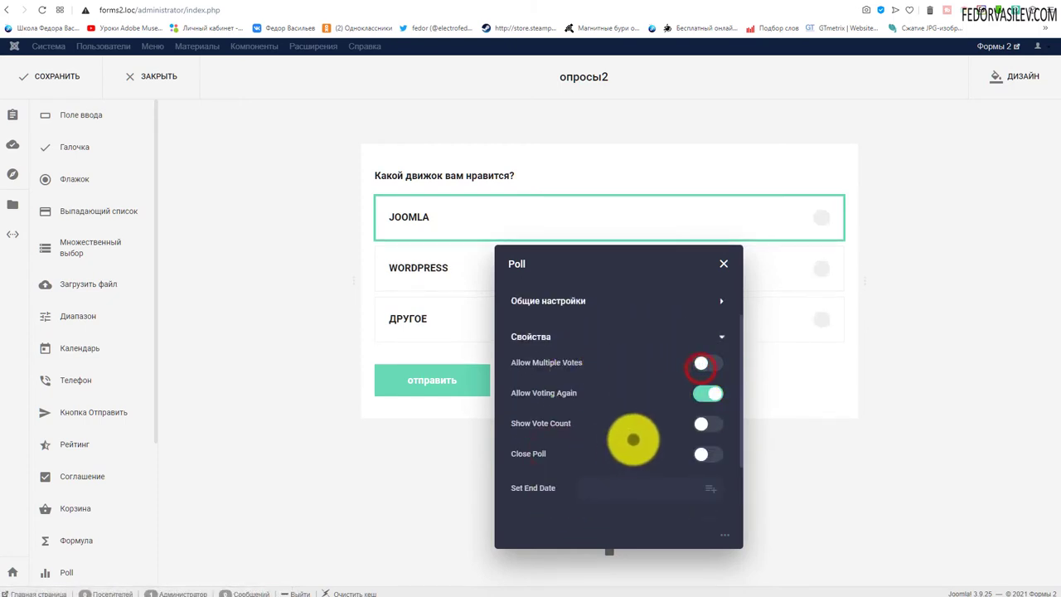
pyautogui.click(25, 77)
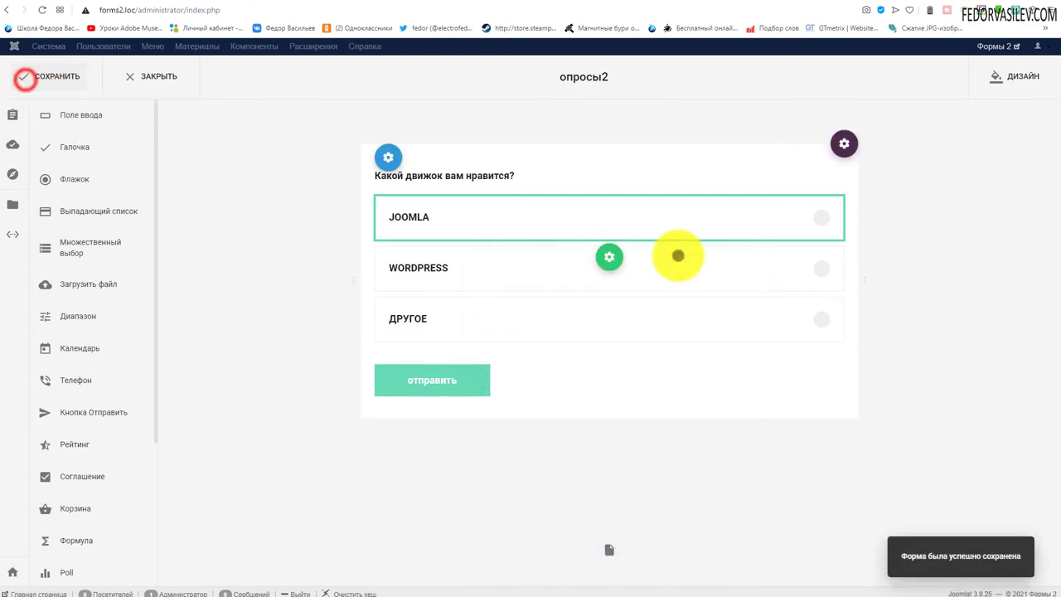
# - Try each option in turn on the published poll and submit a vote for ДРУГОЕ
pyautogui.click(930, 8)
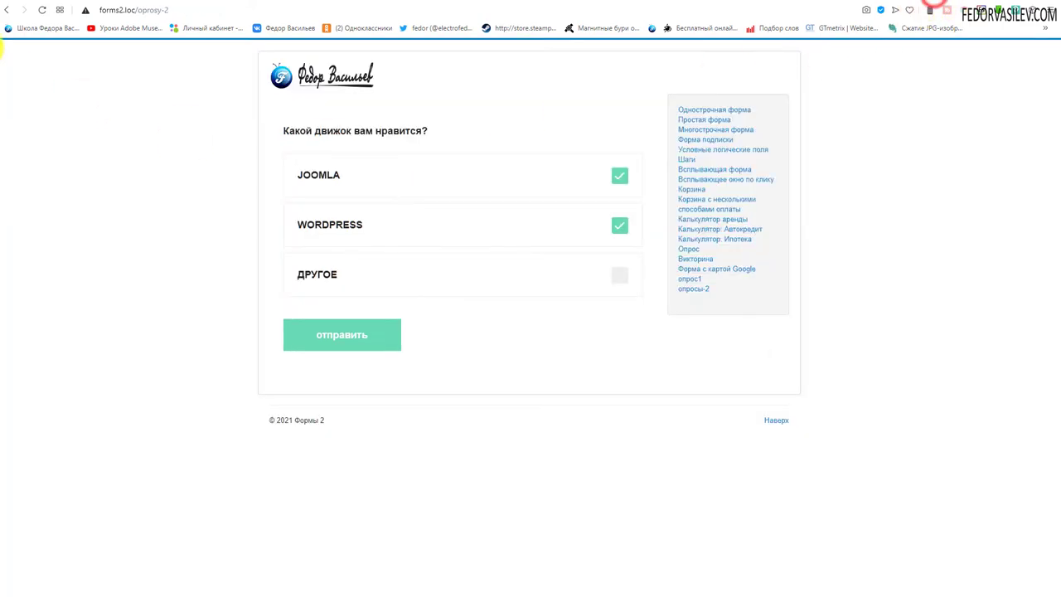
pyautogui.click(620, 176)
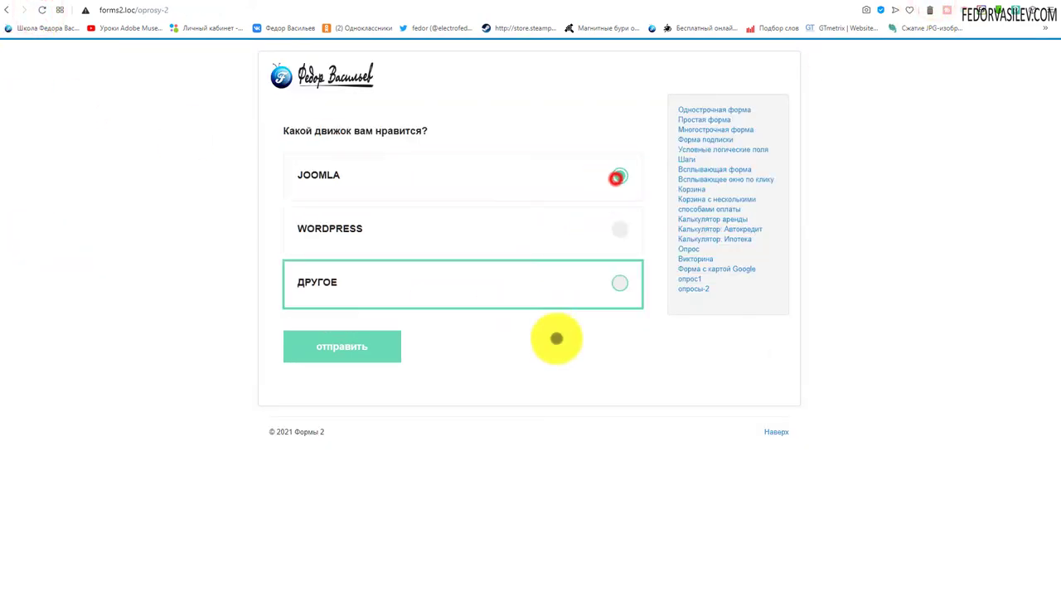
pyautogui.click(616, 229)
pyautogui.click(621, 283)
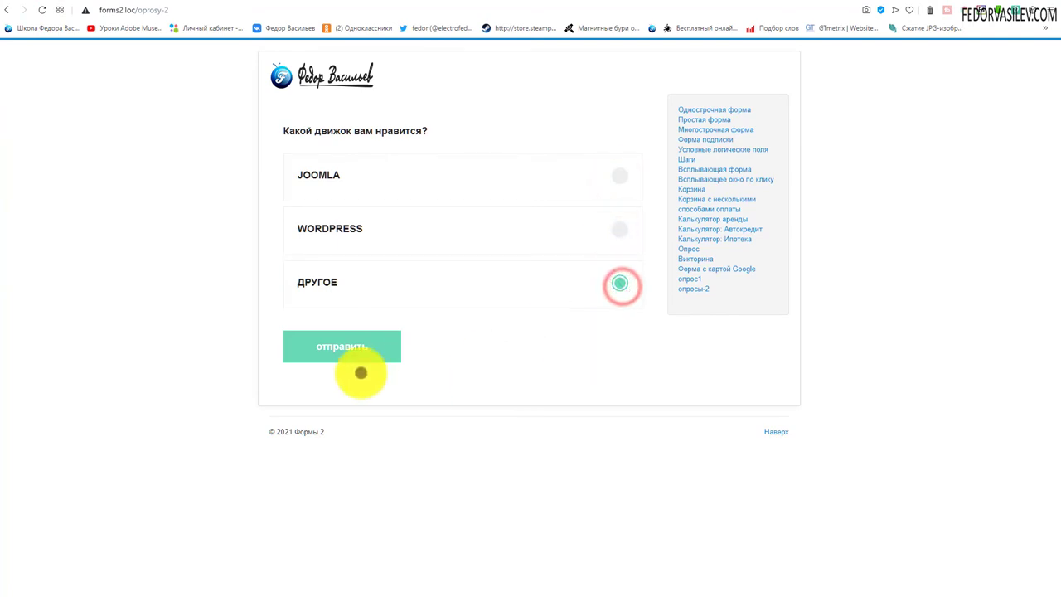
pyautogui.click(362, 347)
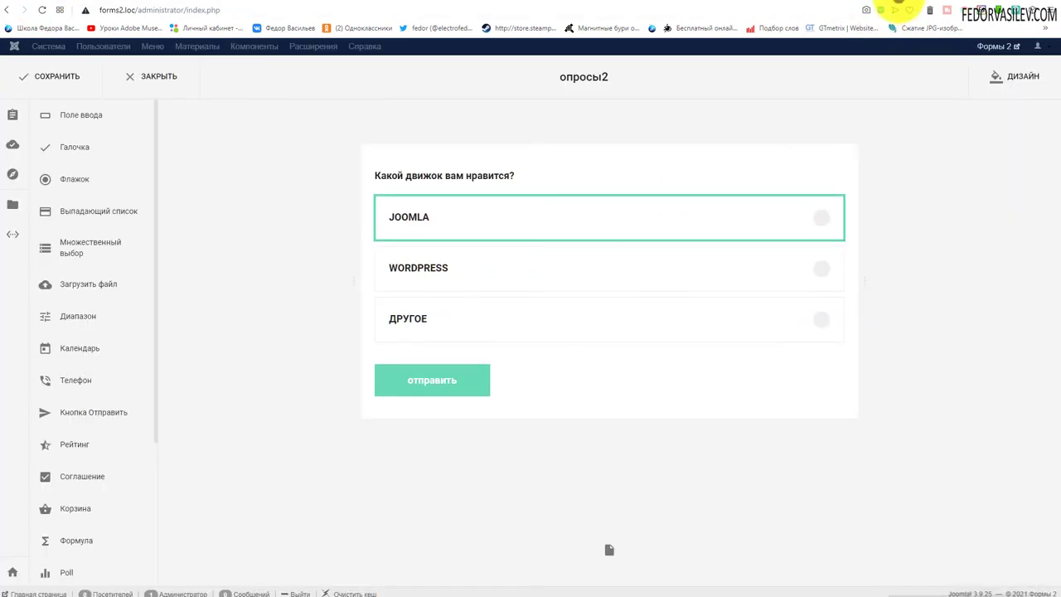
# - Enable Show Vote Count and Close Poll in the poll's properties and save the form
pyautogui.moveTo(592, 268)
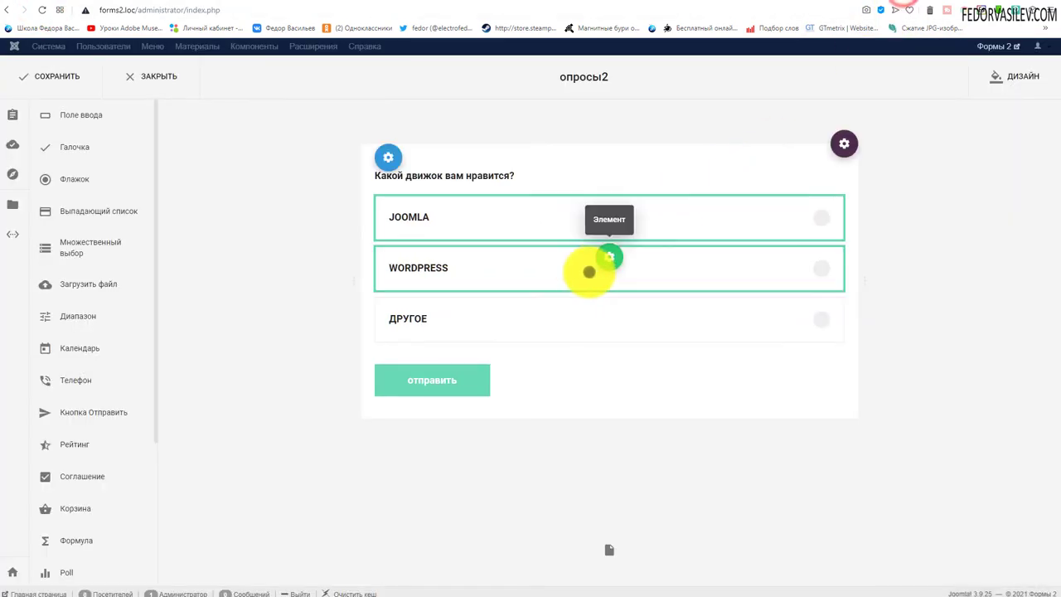
pyautogui.click(631, 256)
pyautogui.click(701, 393)
pyautogui.click(715, 392)
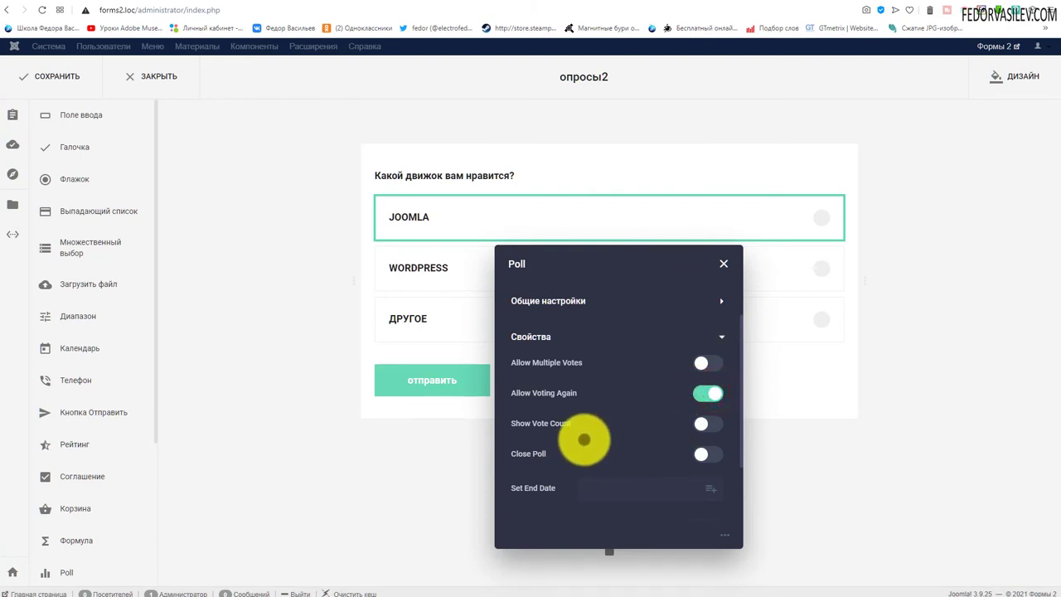
pyautogui.click(587, 437)
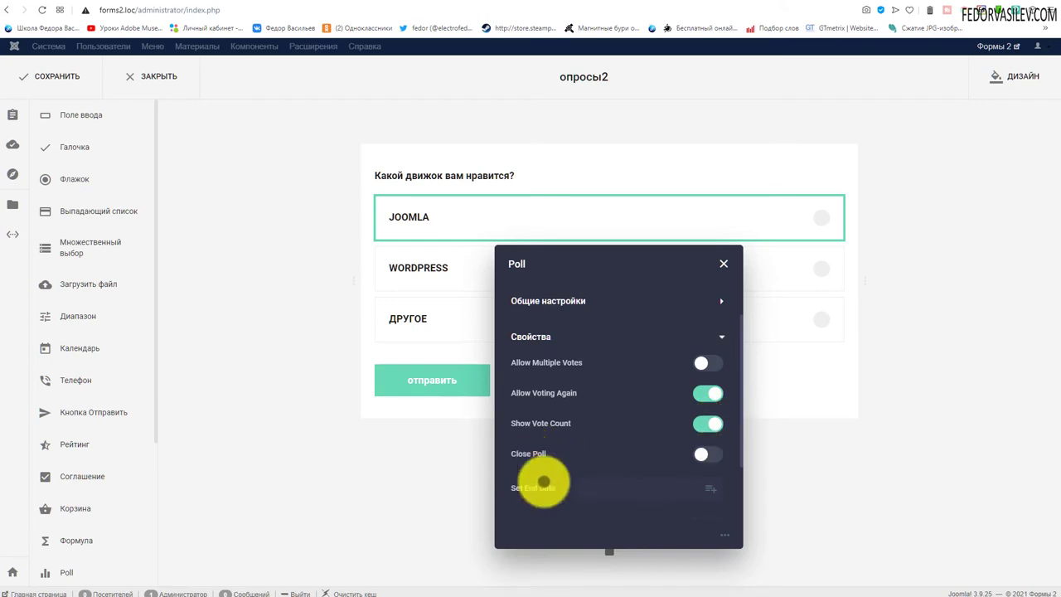
pyautogui.click(703, 456)
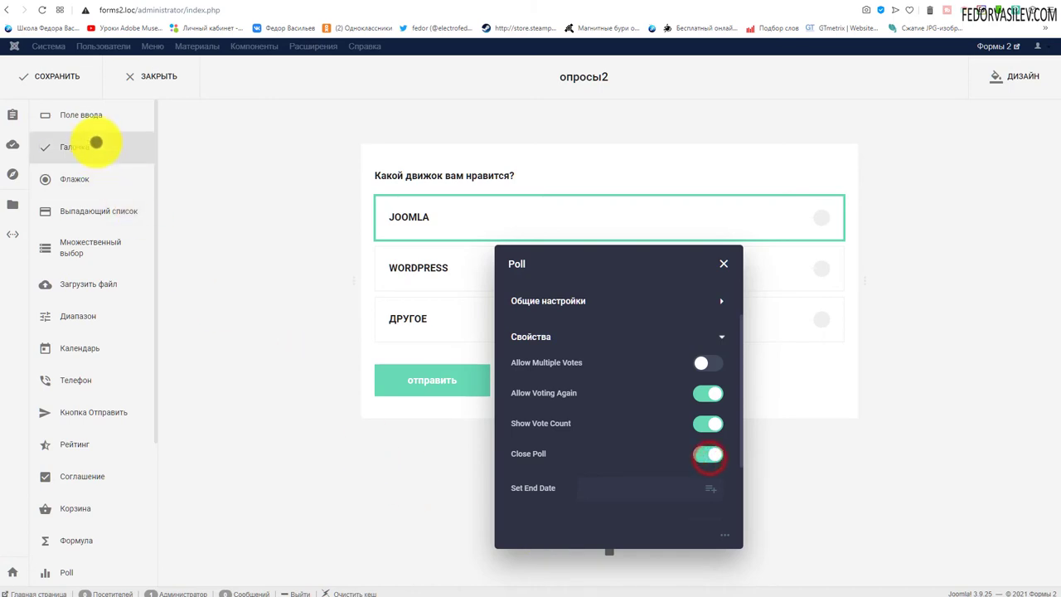
pyautogui.click(71, 82)
# - Refresh the published poll page to examine how the closed poll is displayed
pyautogui.click(945, 6)
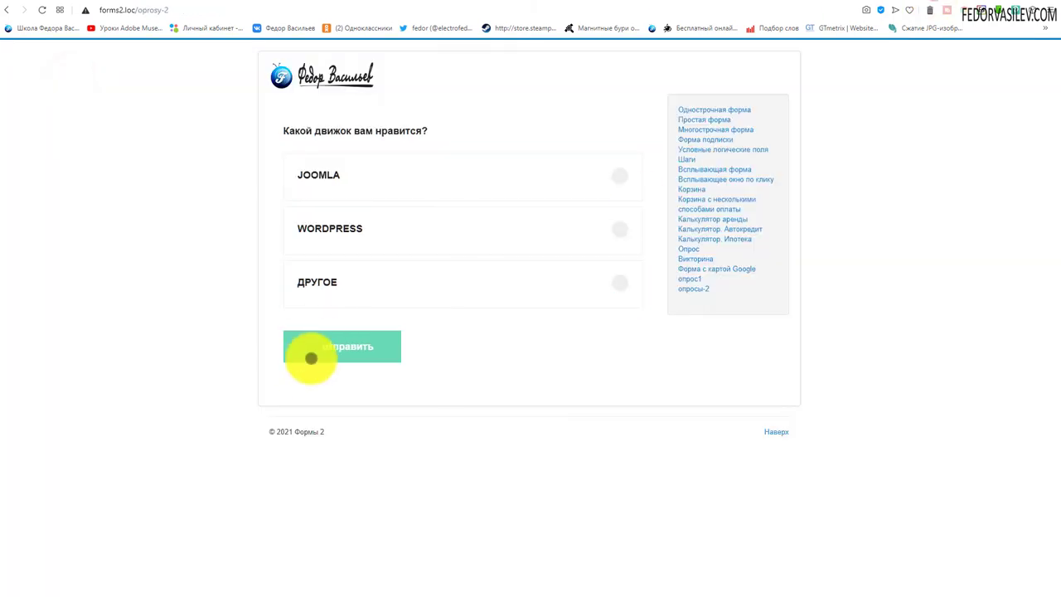
pyautogui.click(42, 9)
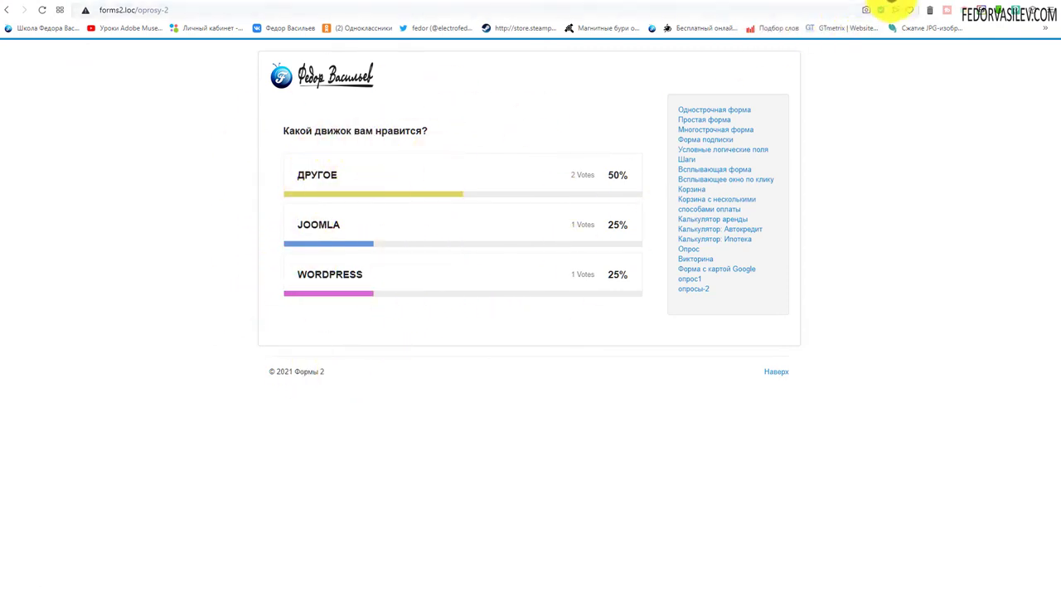
# - Reopen the poll's properties in the form editor and turn off Close Poll
pyautogui.hotkey('ctrl', 'Tab')
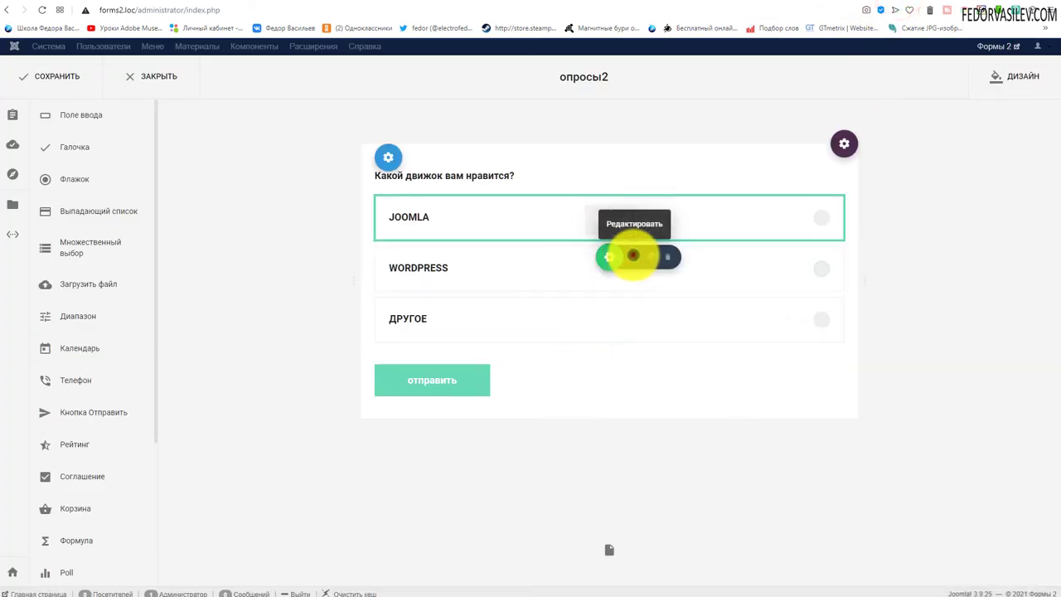
pyautogui.click(635, 255)
pyautogui.scroll(-3, 514, 405)
pyautogui.tripleClick(514, 405)
# - Try an end date on 31 March 2021 for the poll and clear it again
pyautogui.click(700, 407)
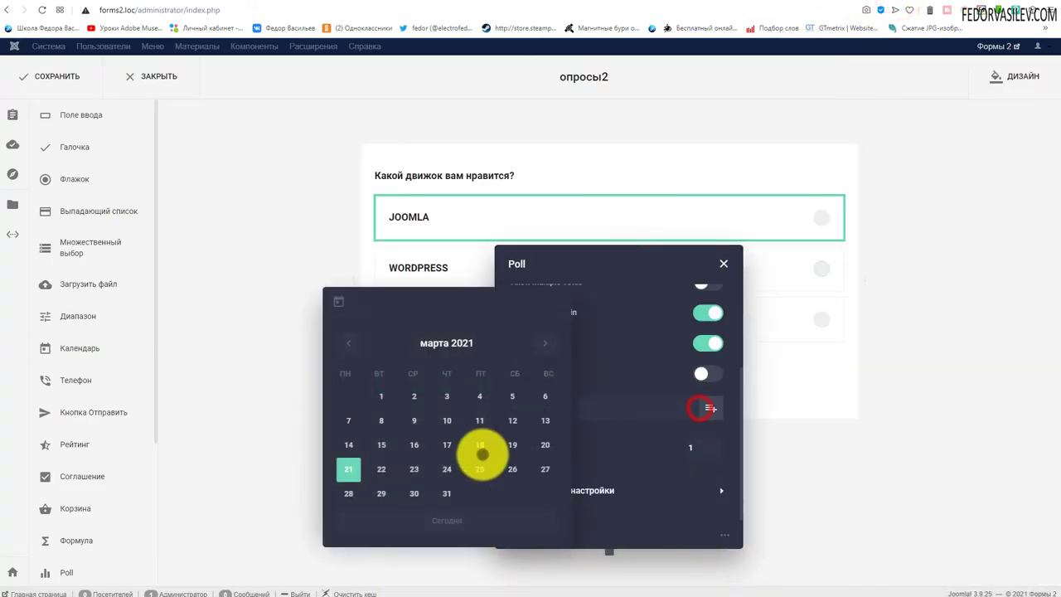
pyautogui.click(451, 493)
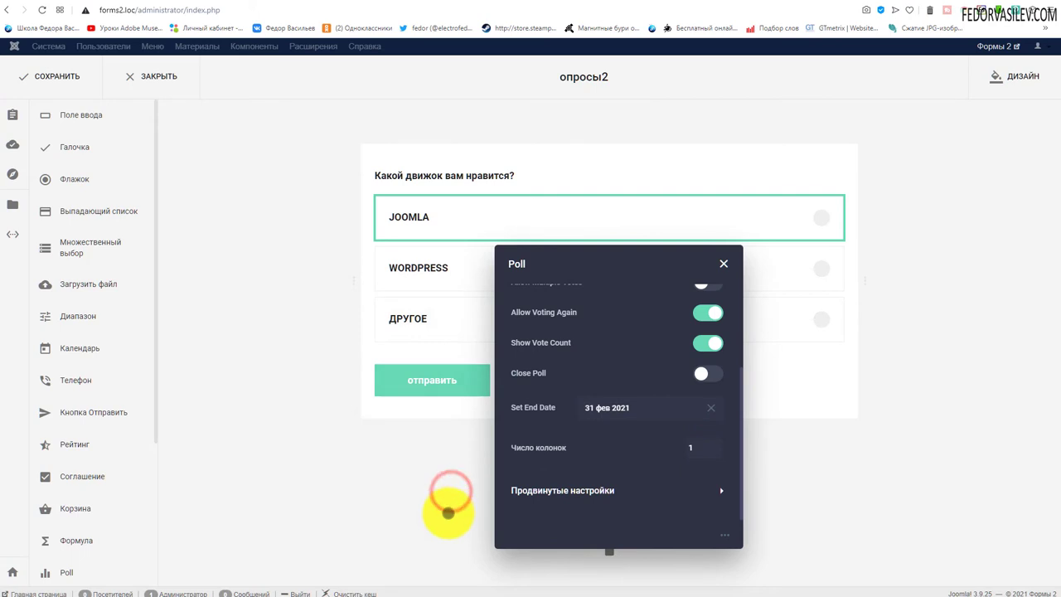
pyautogui.click(711, 407)
# - Set the poll's number of columns to 3 and save the form
pyautogui.moveTo(545, 260); pyautogui.dragTo(141, 250)
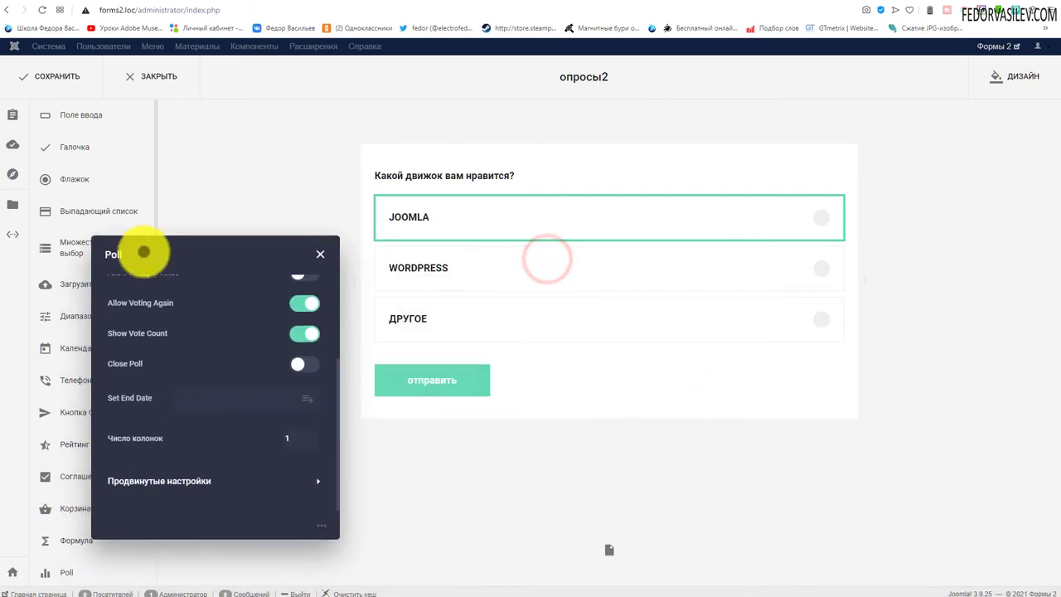
pyautogui.click(265, 434)
pyautogui.press('BackSpace')
pyautogui.write('3')
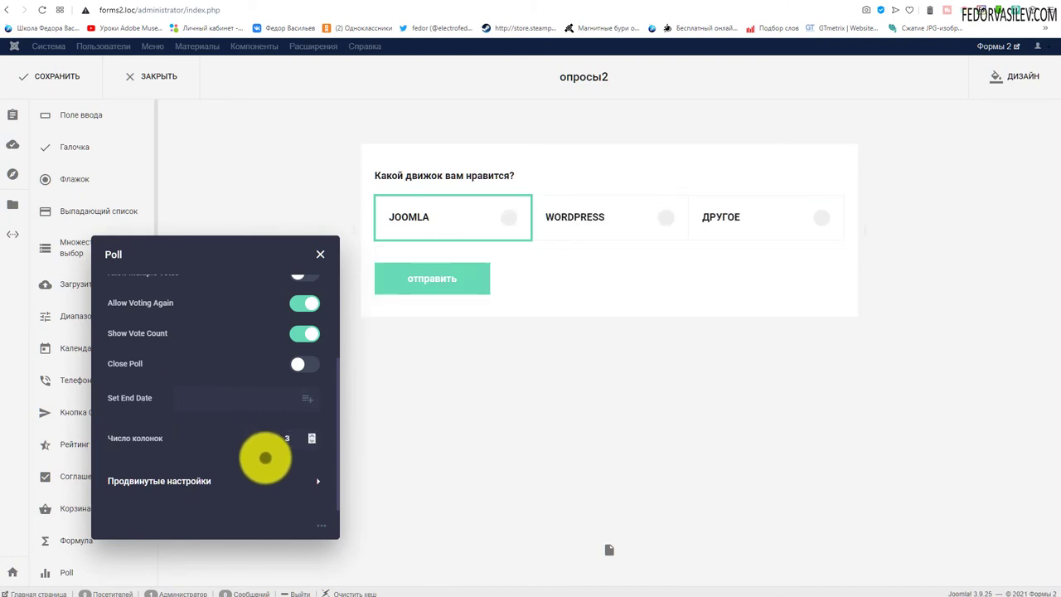
pyautogui.click(73, 88)
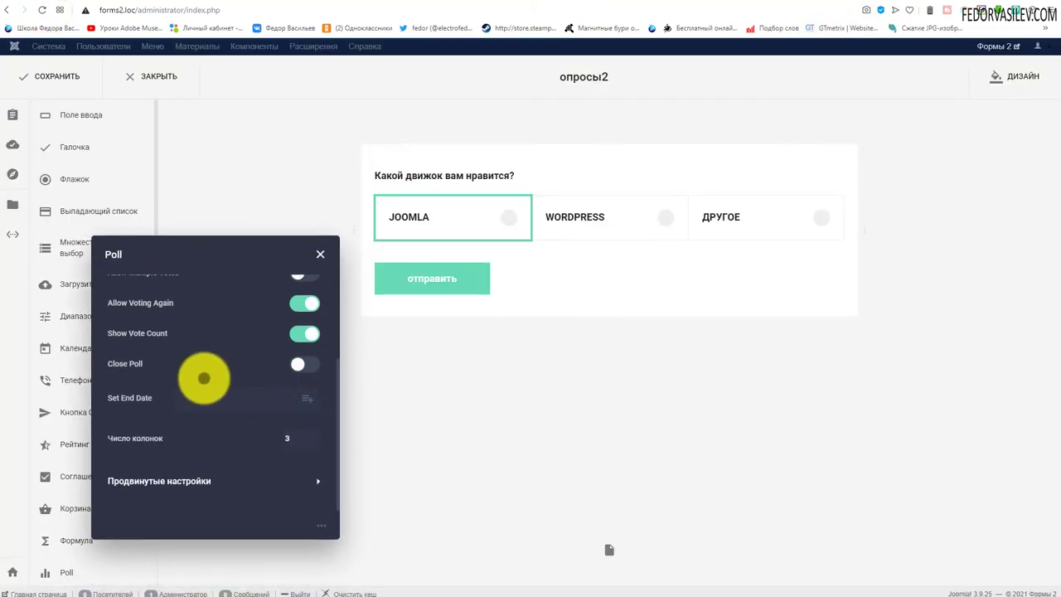
# - Assign the image joomla_logo_icon_170506.png to the poll's JOOMLA option
pyautogui.moveTo(195, 251); pyautogui.dragTo(548, 248)
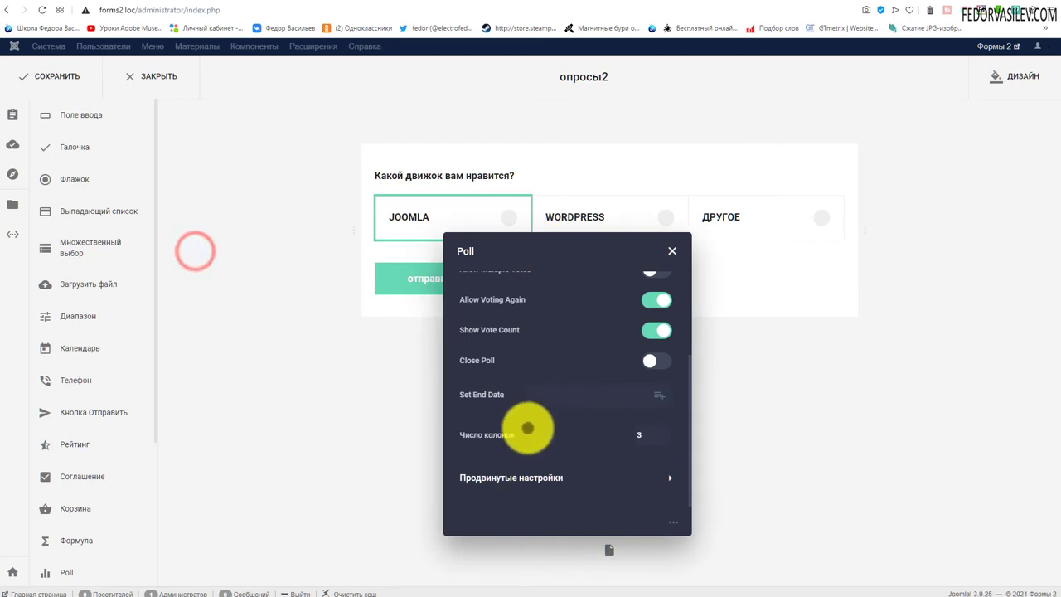
pyautogui.scroll(10, 528, 429)
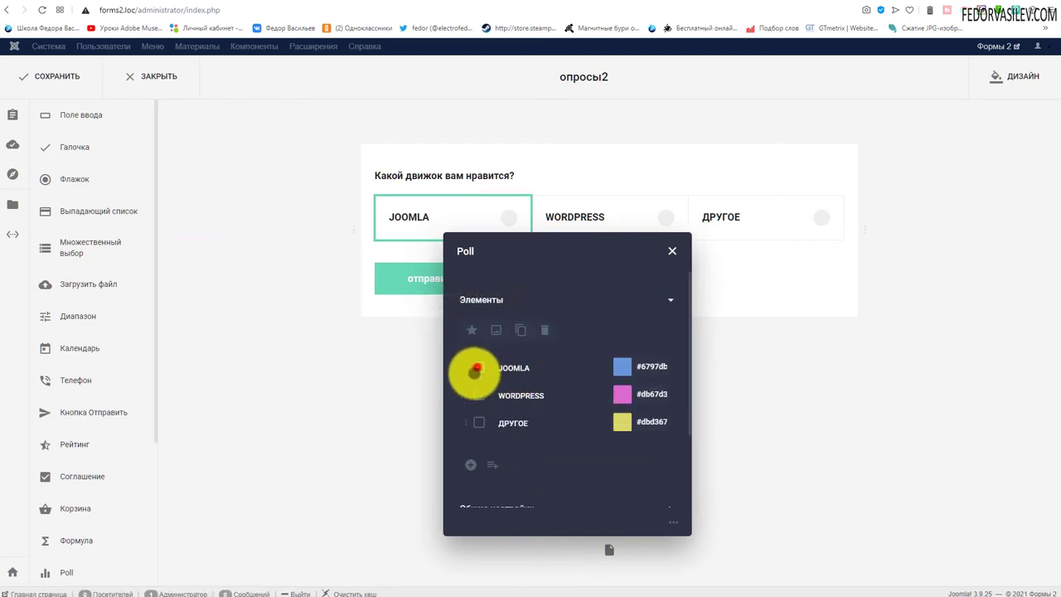
pyautogui.click(478, 367)
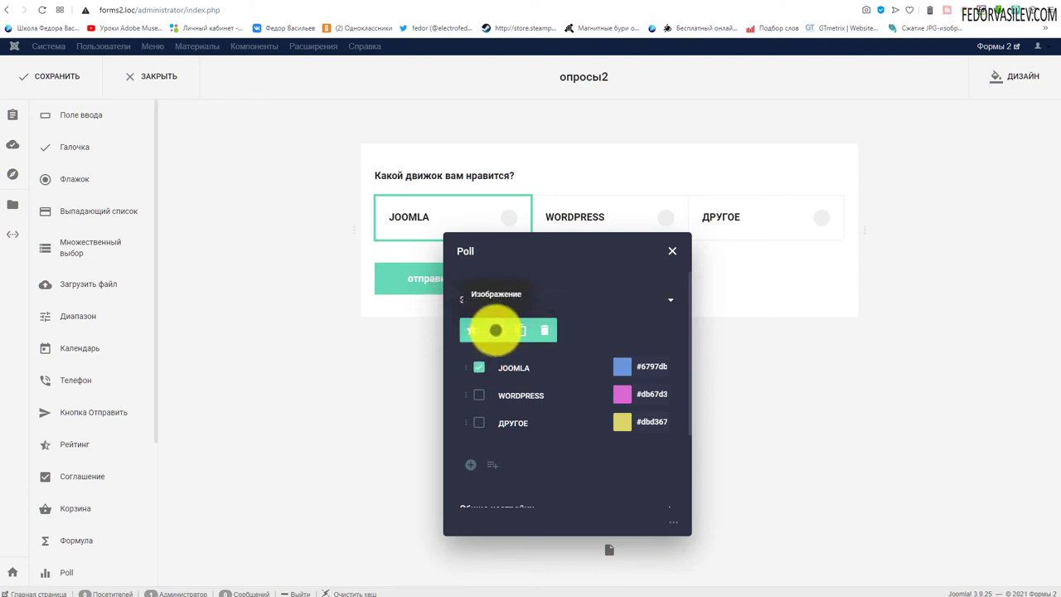
pyautogui.click(496, 330)
pyautogui.scroll(-3, 485, 415)
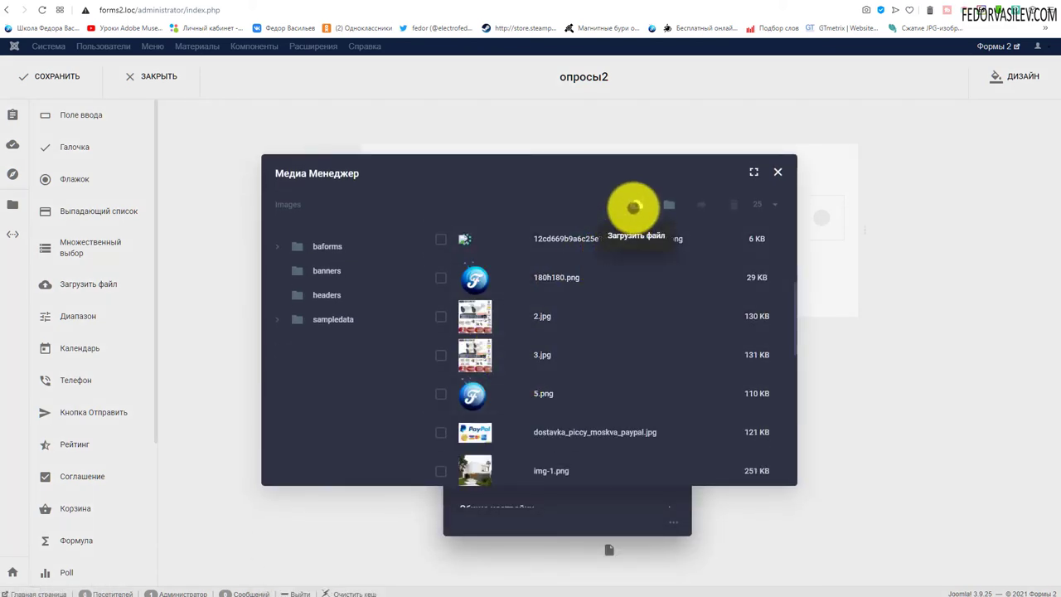
pyautogui.scroll(-5, 619, 315)
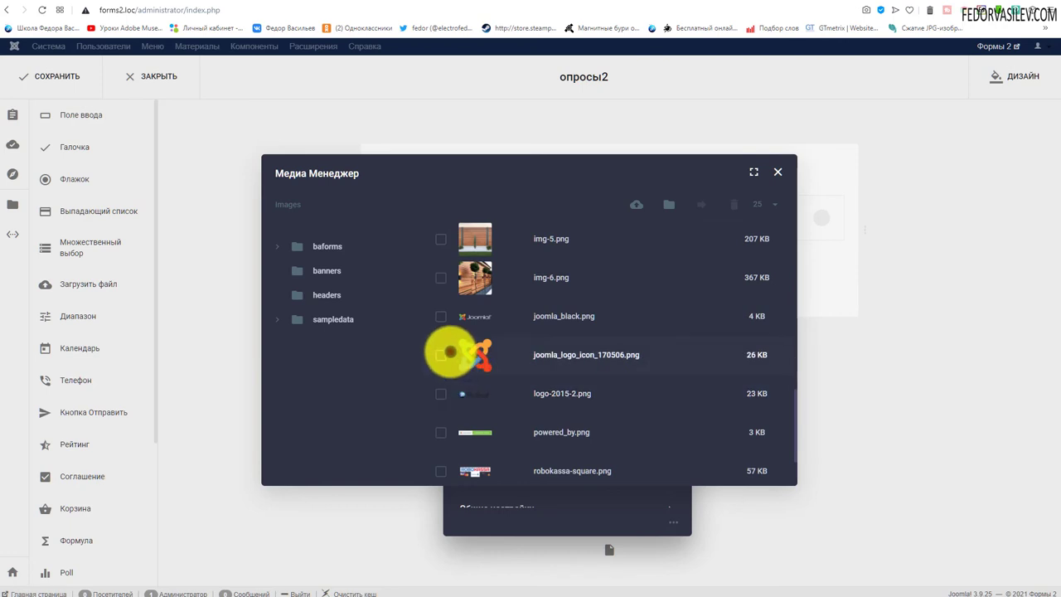
pyautogui.click(453, 352)
pyautogui.scroll(-2, 455, 349)
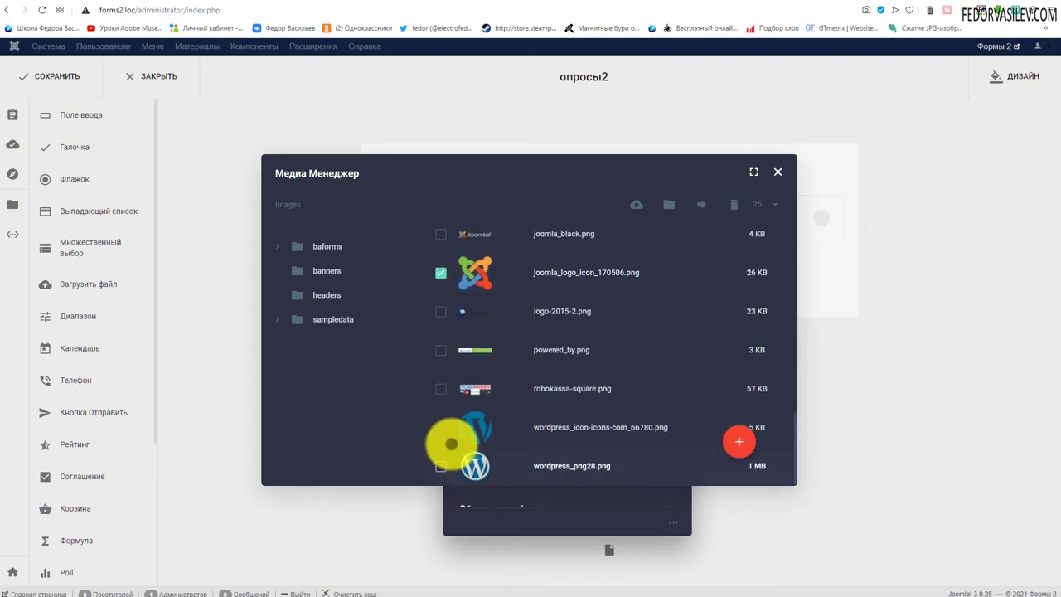
pyautogui.scroll(5, 454, 410)
pyautogui.scroll(-5, 569, 386)
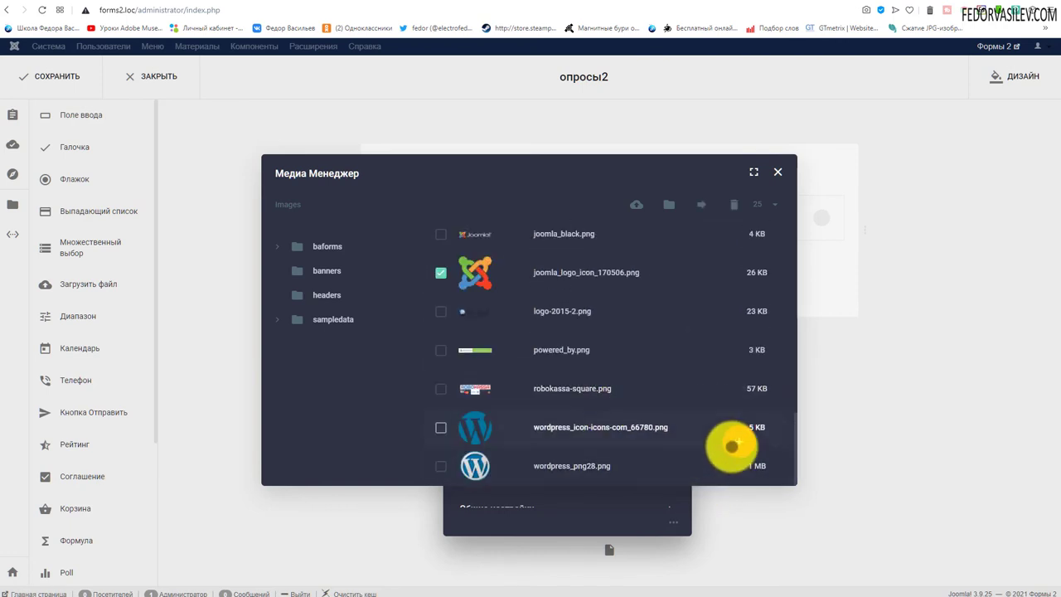
pyautogui.click(739, 443)
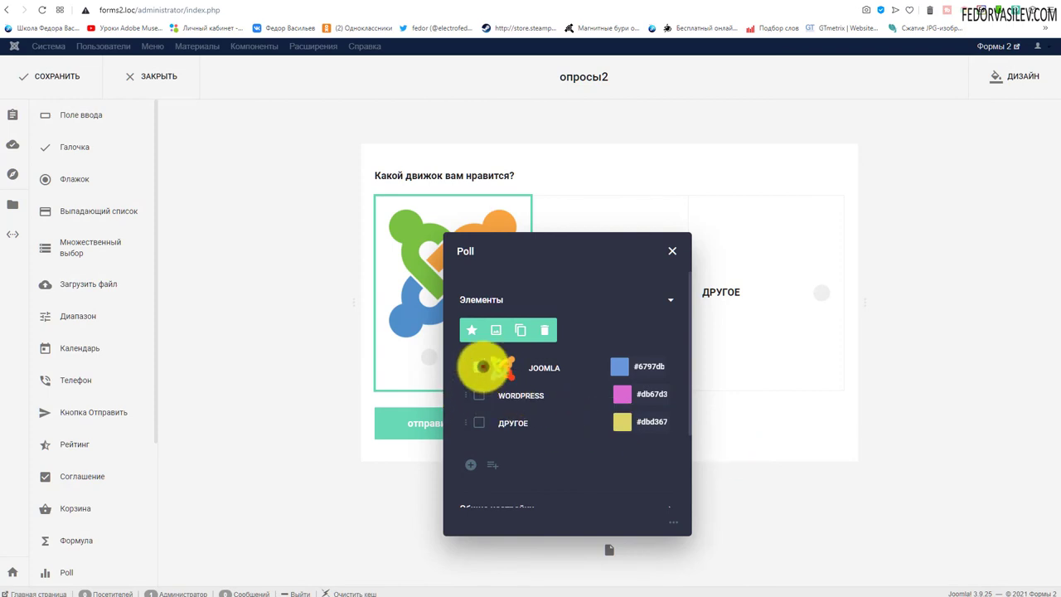
# - Assign the image wordpress_icon-icons-com_66780.png to the poll's WORDPRESS option
pyautogui.click(498, 328)
pyautogui.scroll(-1, 497, 385)
pyautogui.click(442, 428)
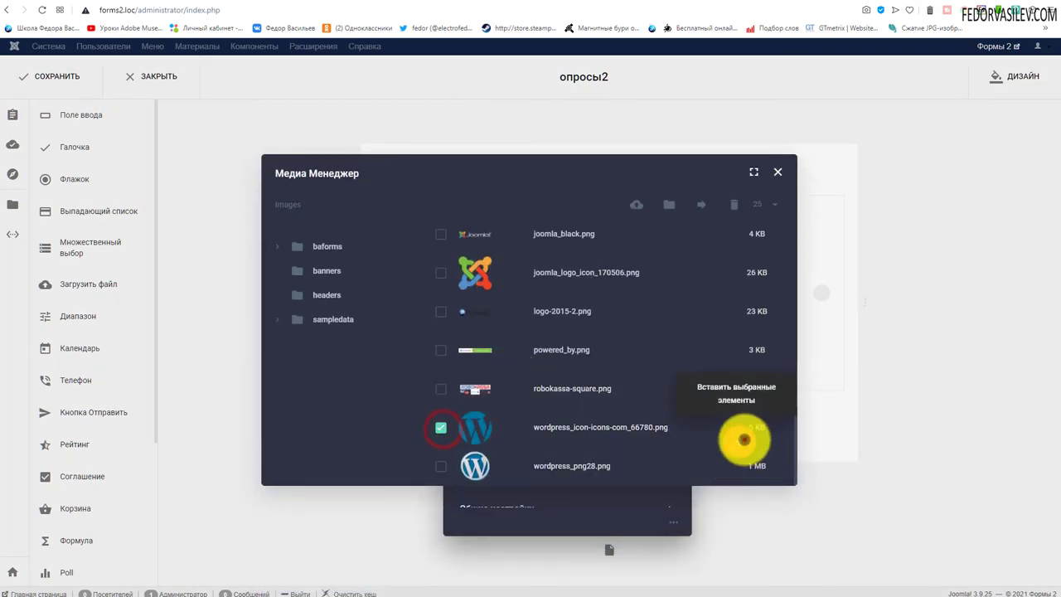
pyautogui.click(751, 441)
pyautogui.click(479, 395)
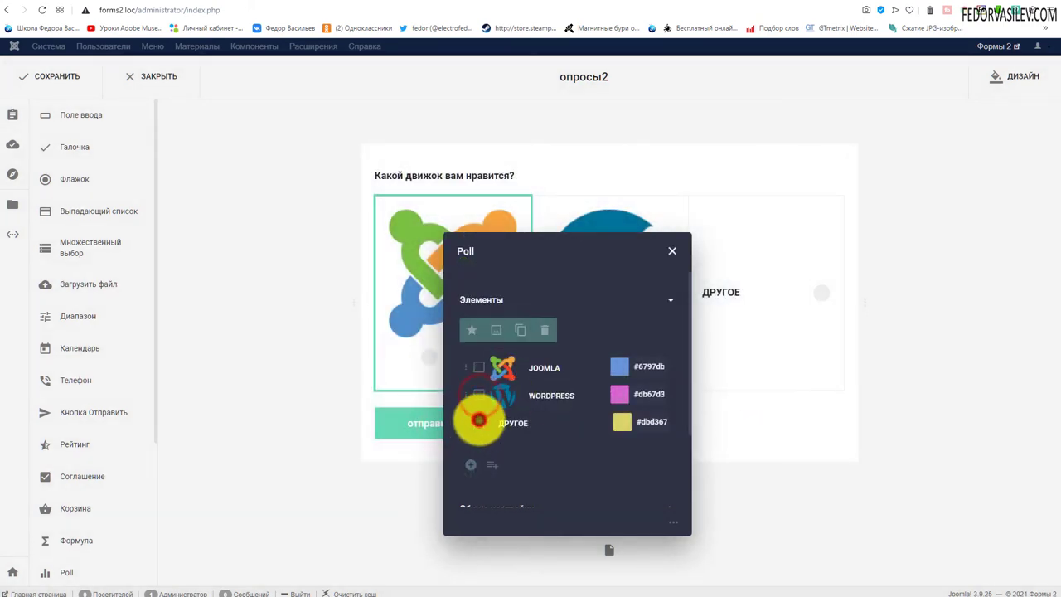
# - Assign the blue round F logo image to the poll's ДРУГОЕ option and save the form
pyautogui.click(479, 420)
pyautogui.click(495, 330)
pyautogui.scroll(3, 477, 394)
pyautogui.scroll(-3, 470, 380)
pyautogui.scroll(5, 455, 415)
pyautogui.click(441, 261)
pyautogui.click(738, 443)
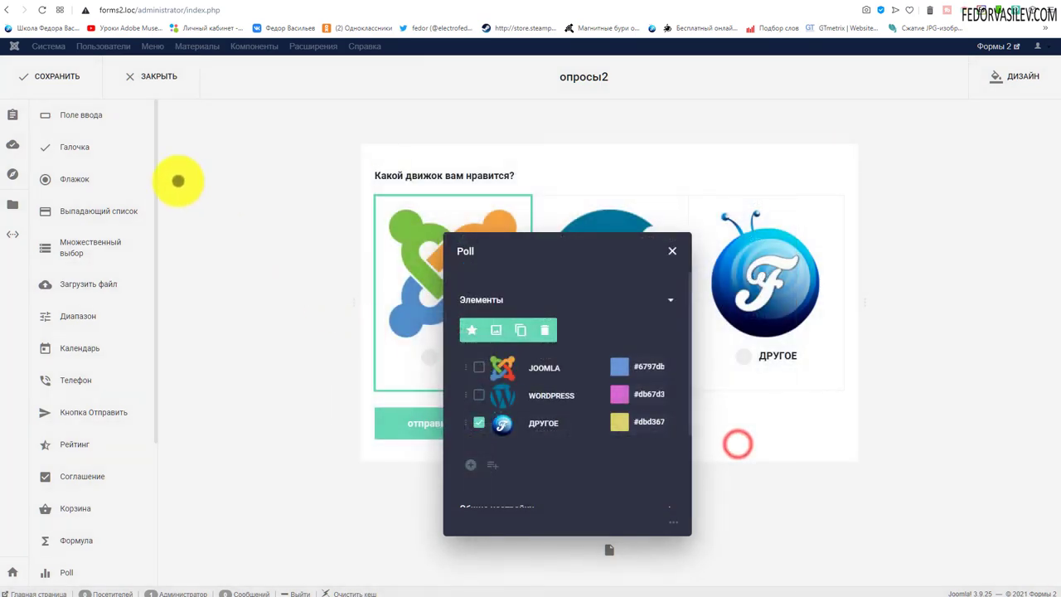
pyautogui.click(51, 76)
# - Reload the published poll page with the option images and submit a vote for JOOMLA
pyautogui.click(928, 9)
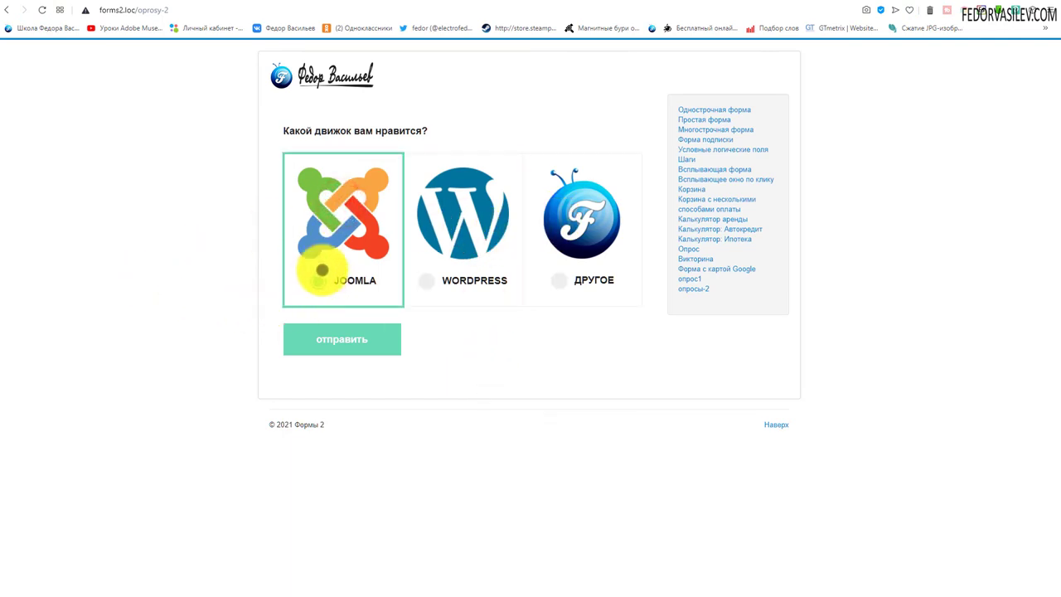
pyautogui.click(322, 270)
pyautogui.click(315, 332)
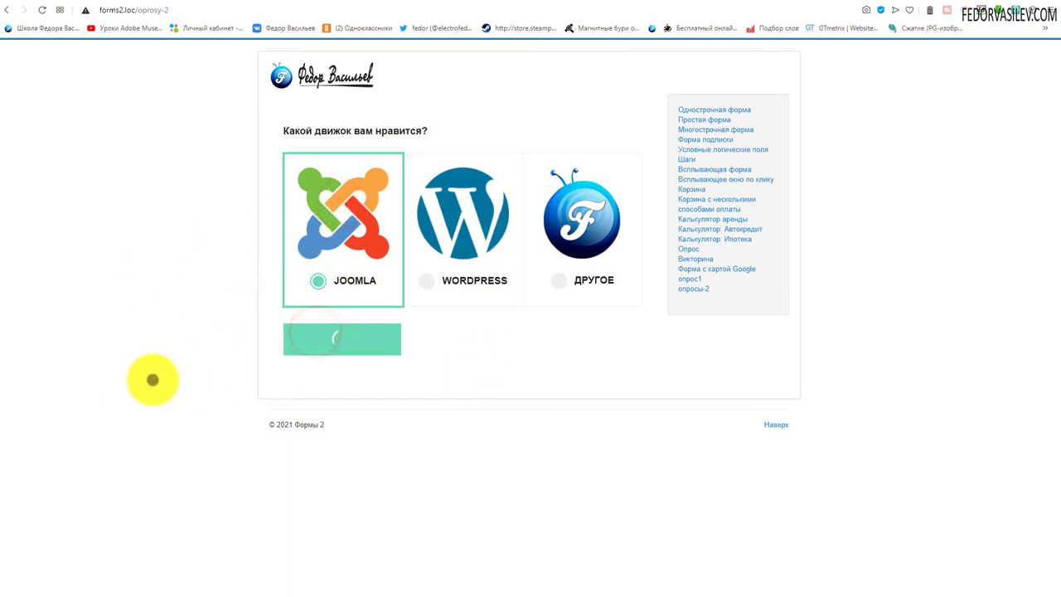